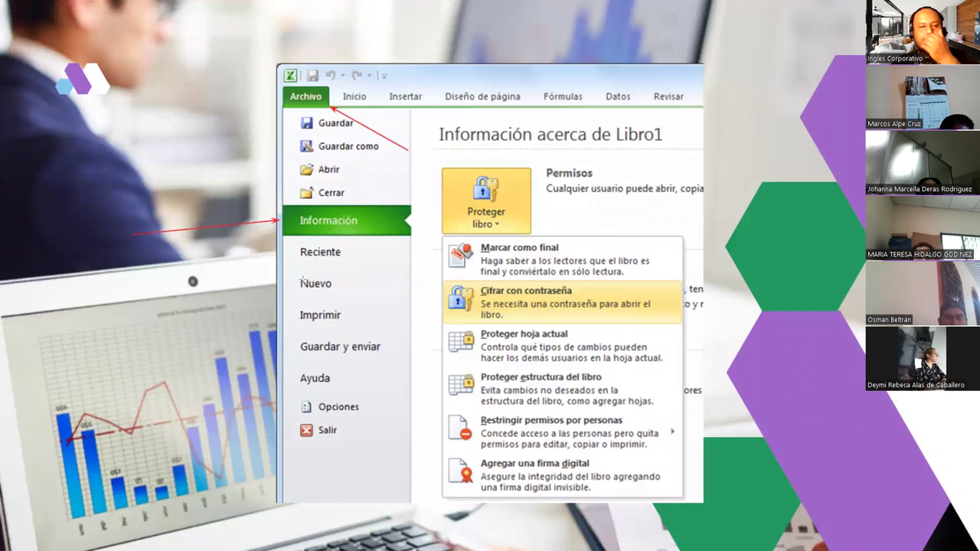
Draw red arrows pointing at Proteger libro, its first protection option, and Cifrar con contraseña.
{"action": "left_click_drag", "start_coordinate": [780, 215], "coordinate": [539, 218]}
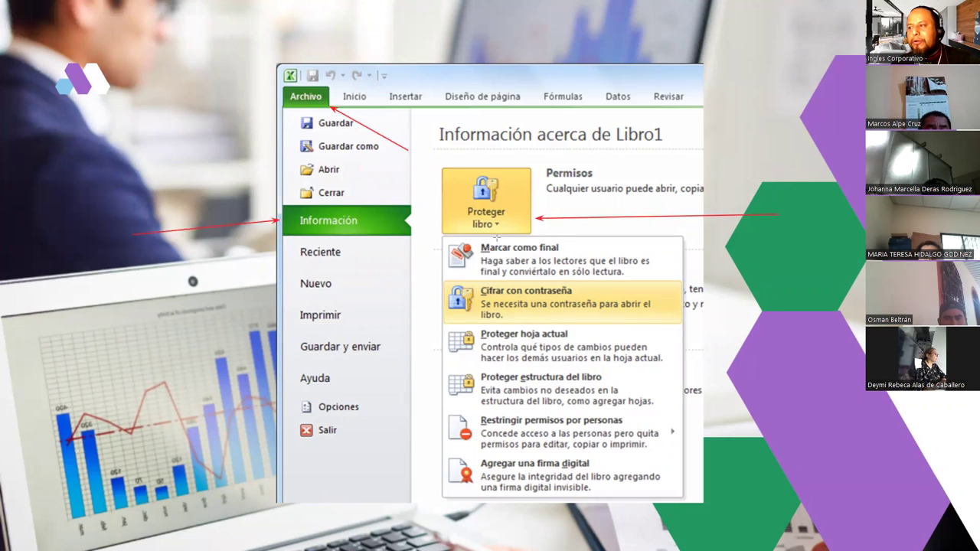
{"action": "mouse_move", "coordinate": [420, 247]}
{"action": "left_mouse_down"}
{"action": "mouse_move", "coordinate": [435, 261]}
{"action": "mouse_move", "coordinate": [443, 317]}
{"action": "mouse_move", "coordinate": [436, 406]}
{"action": "mouse_move", "coordinate": [447, 468]}
{"action": "mouse_move", "coordinate": [430, 493]}
{"action": "left_mouse_up"}
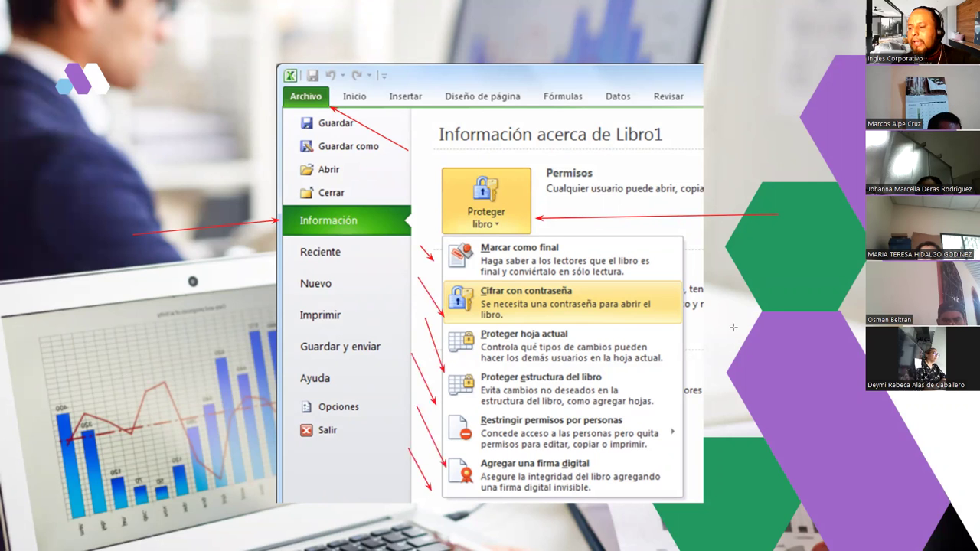
{"action": "left_click_drag", "start_coordinate": [829, 282], "coordinate": [649, 311]}
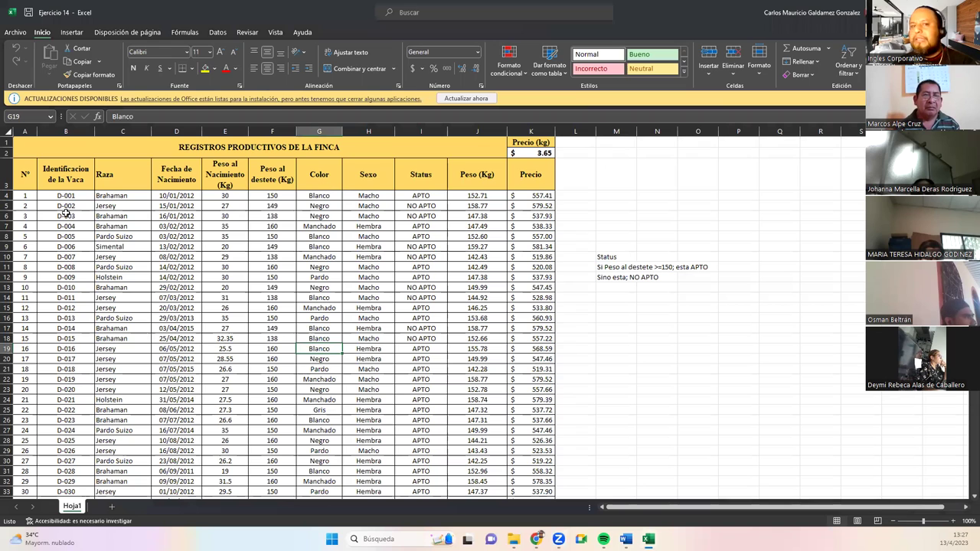
Close the UPDATES AVAILABLE bar and select the Status rule note in M11, then cell G12.
{"action": "left_click", "coordinate": [460, 99]}
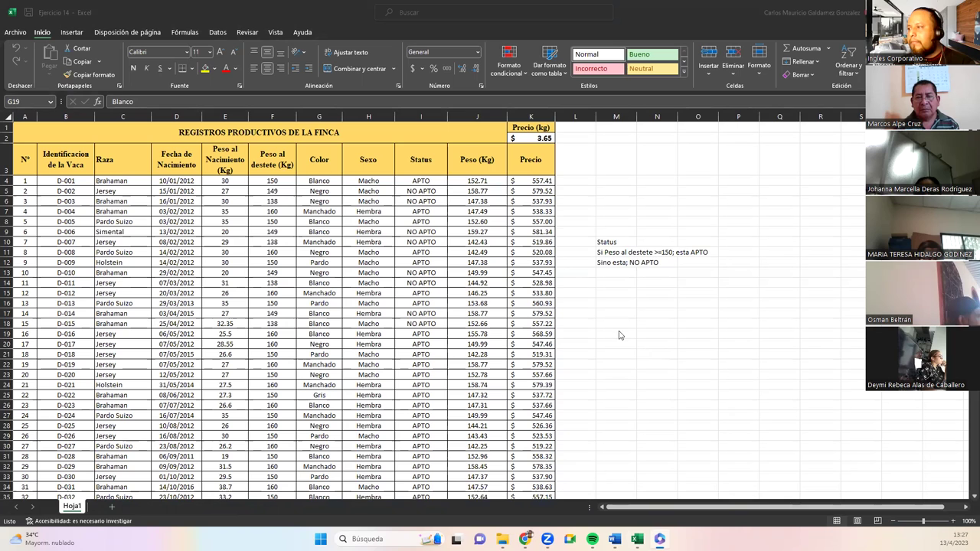
{"action": "left_click", "coordinate": [605, 253]}
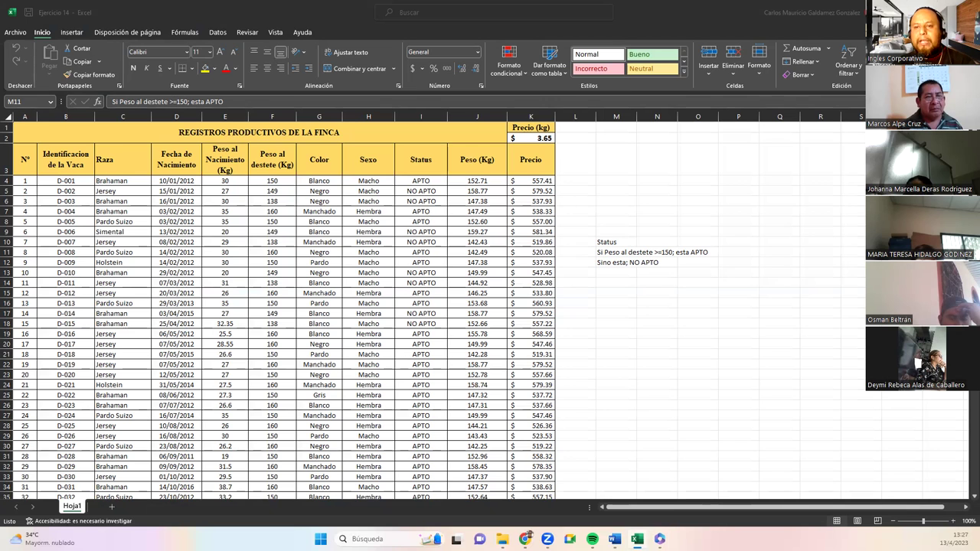
{"action": "left_click", "coordinate": [337, 263]}
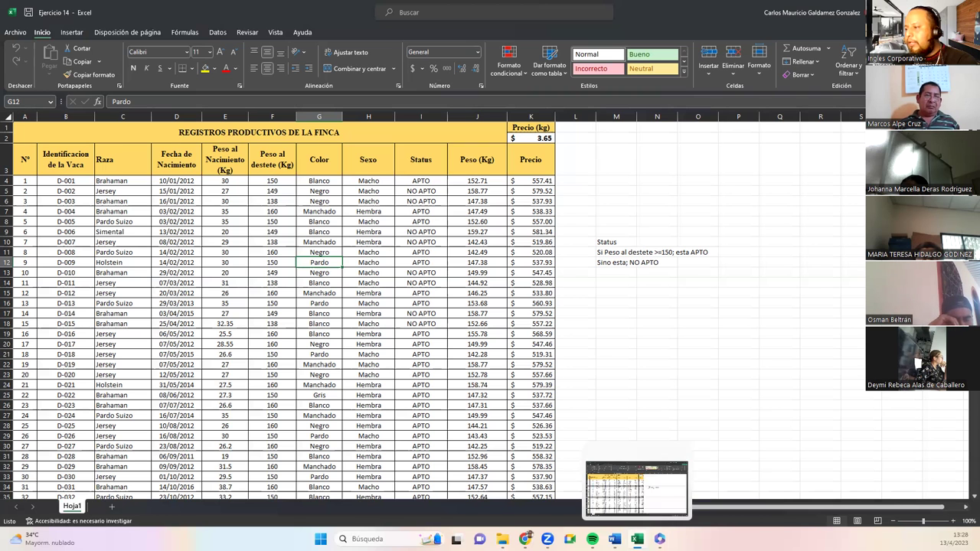
Open Ejercicio 14_Participantes from the Ejercicios folder in File Explorer.
{"action": "left_click", "coordinate": [632, 482]}
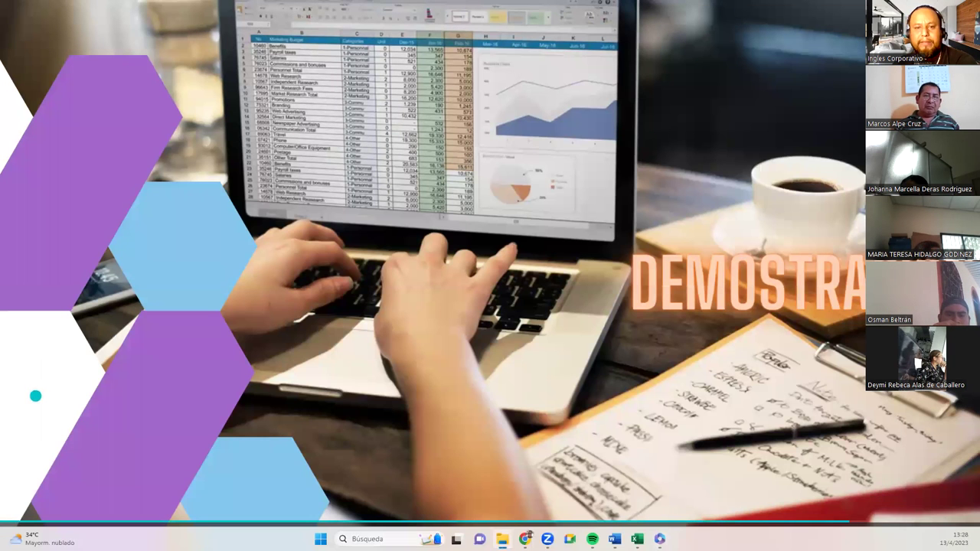
{"action": "left_click", "coordinate": [503, 539]}
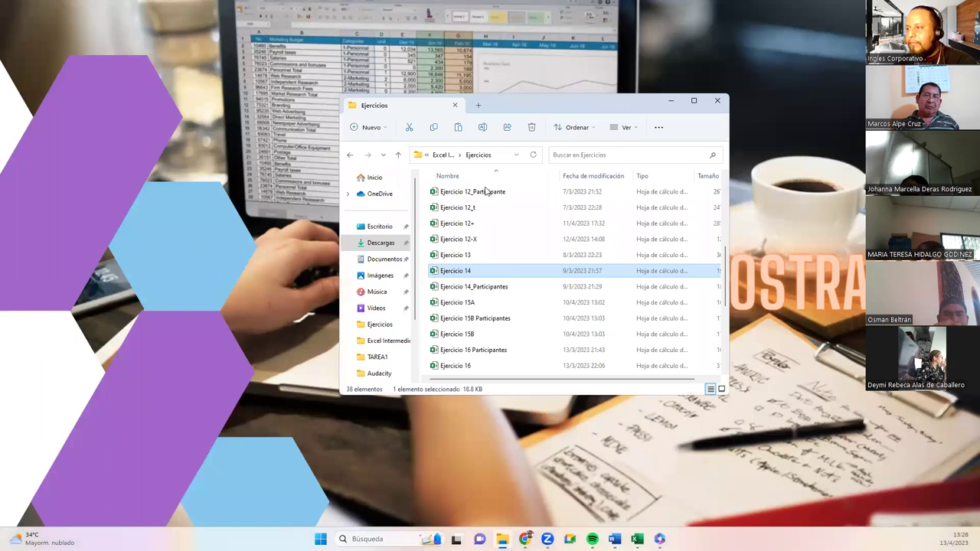
{"action": "double_click", "coordinate": [477, 289]}
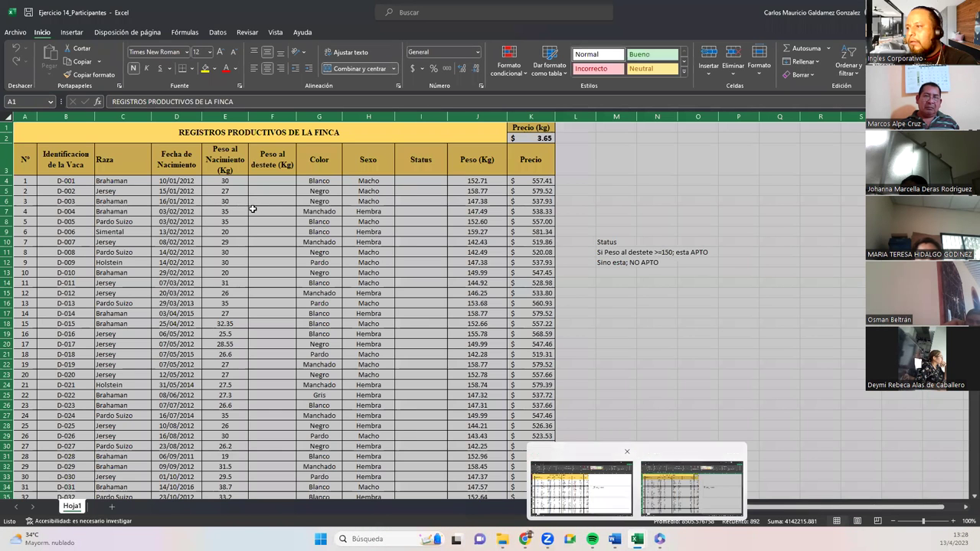
Compare weaning weight F4 (150) in Ejercicio 14, then reopen Ejercicio 14_Participantes from Ejercicios.
{"action": "left_click", "coordinate": [253, 209]}
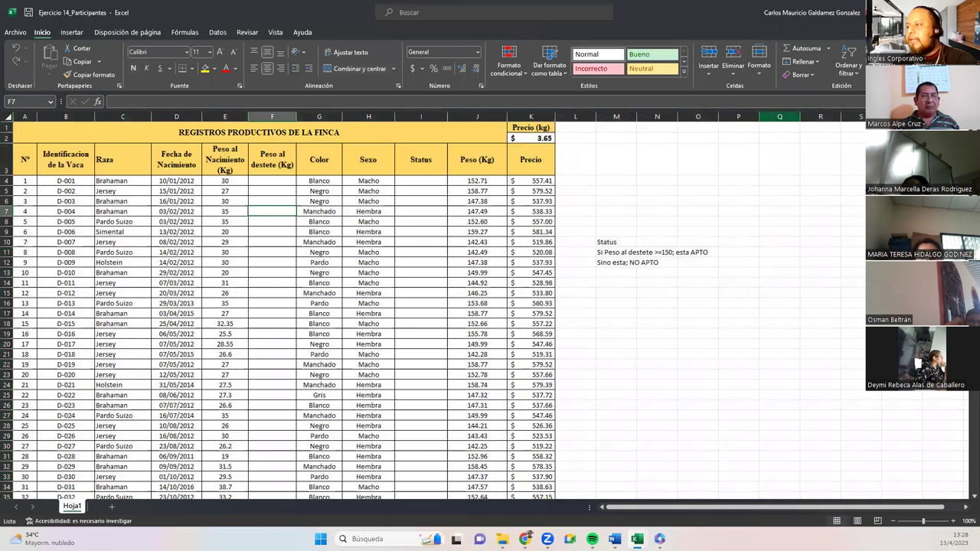
{"action": "key", "text": "alt+Tab"}
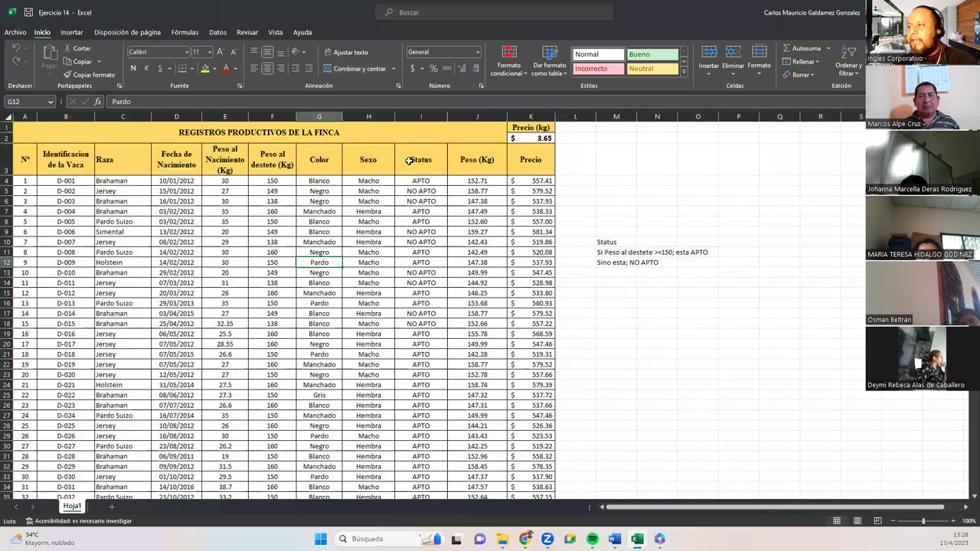
{"action": "left_click", "coordinate": [487, 321]}
{"action": "left_click", "coordinate": [273, 185]}
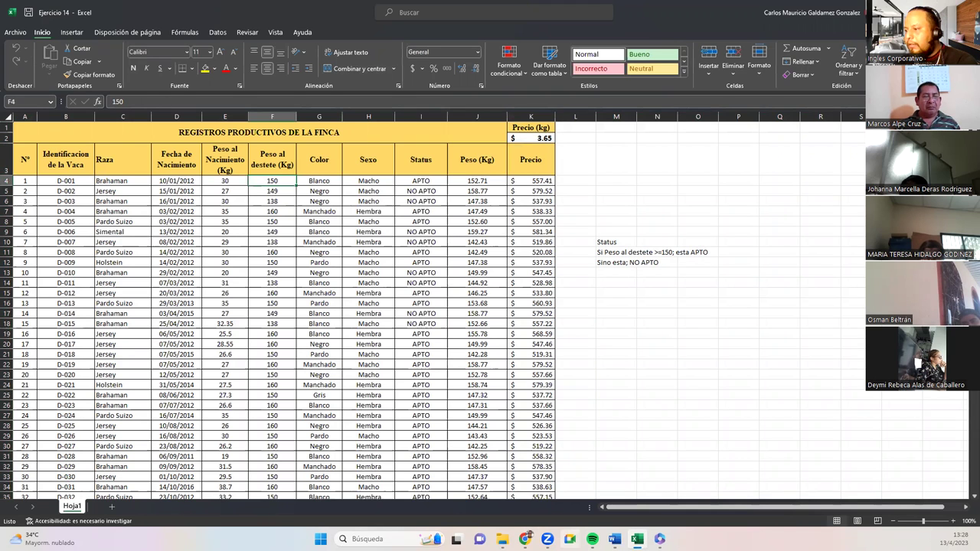
{"action": "left_click", "coordinate": [503, 539]}
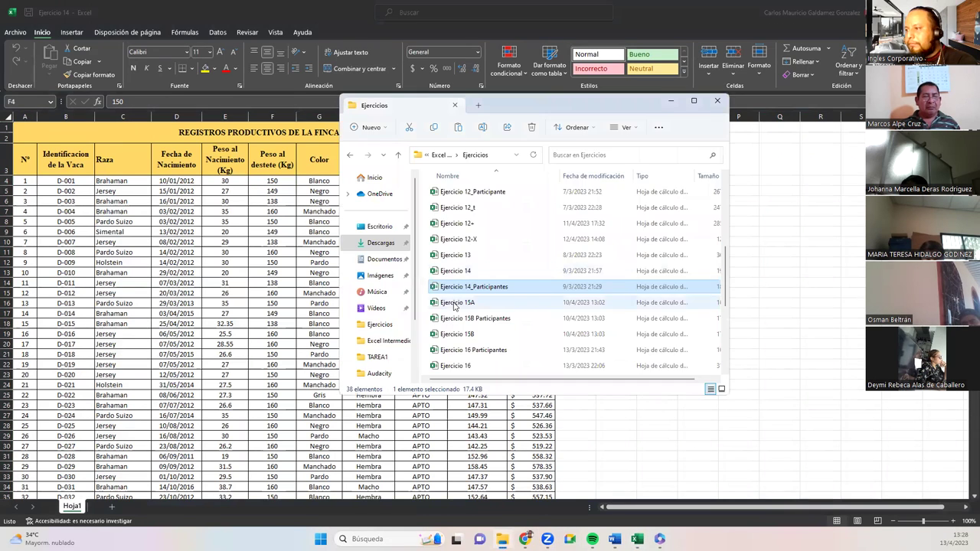
{"action": "double_click", "coordinate": [455, 286]}
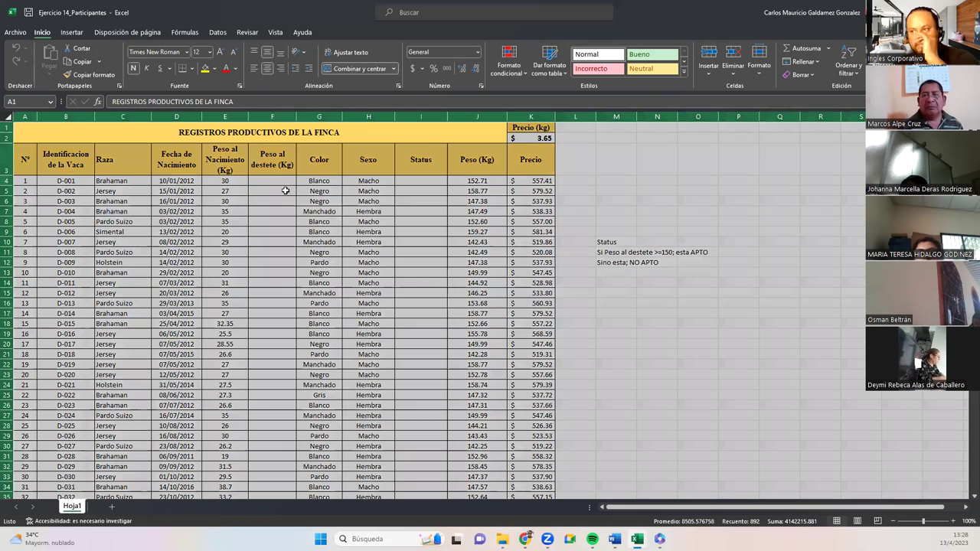
{"action": "left_click", "coordinate": [271, 182]}
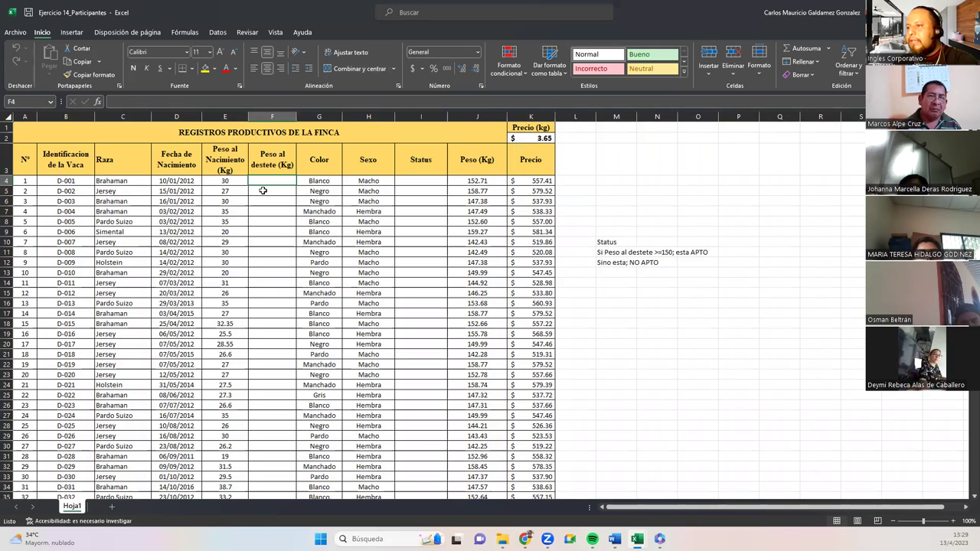
{"action": "scroll", "coordinate": [283, 238], "scroll_direction": "down", "scroll_amount": 20}
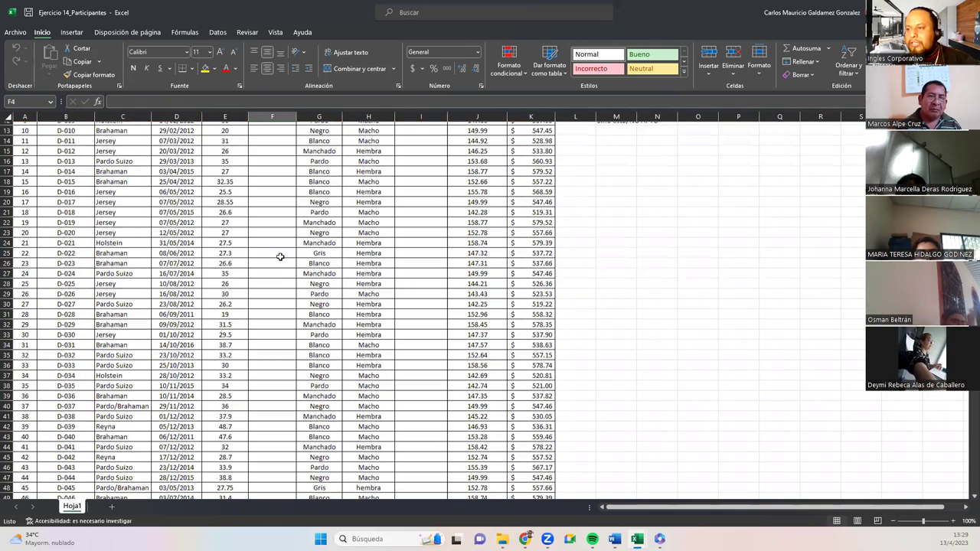
{"action": "left_click", "coordinate": [271, 371], "text": "shift"}
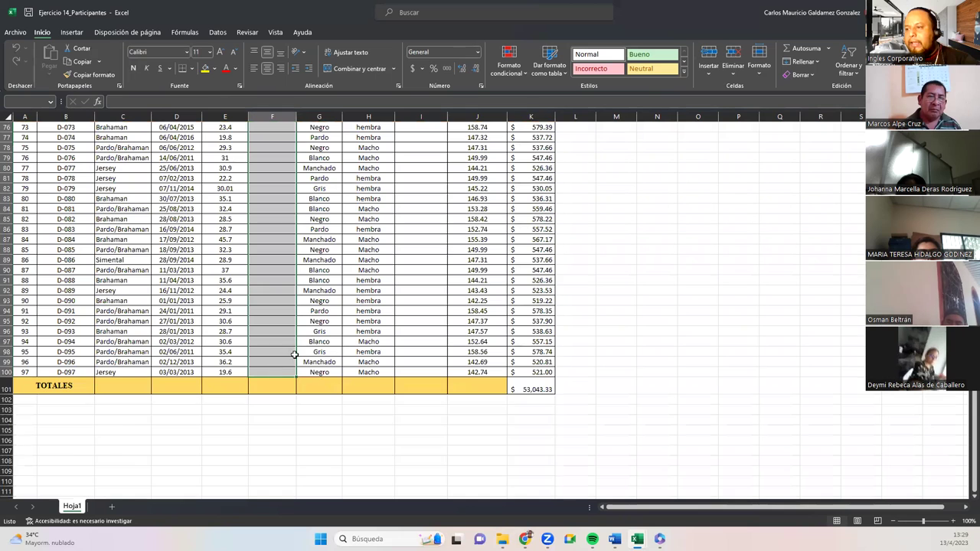
{"action": "scroll", "coordinate": [293, 350], "scroll_direction": "up", "scroll_amount": 20}
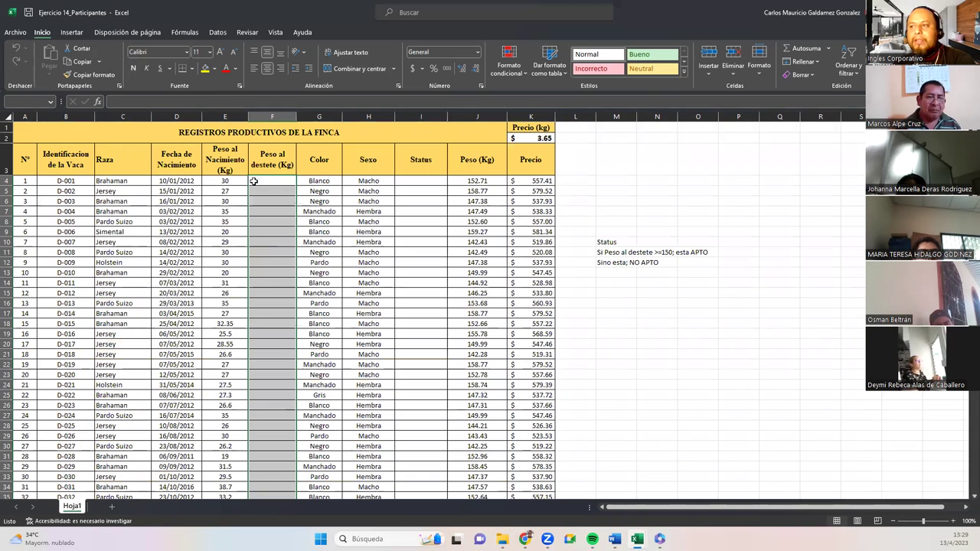
{"action": "left_click", "coordinate": [254, 181]}
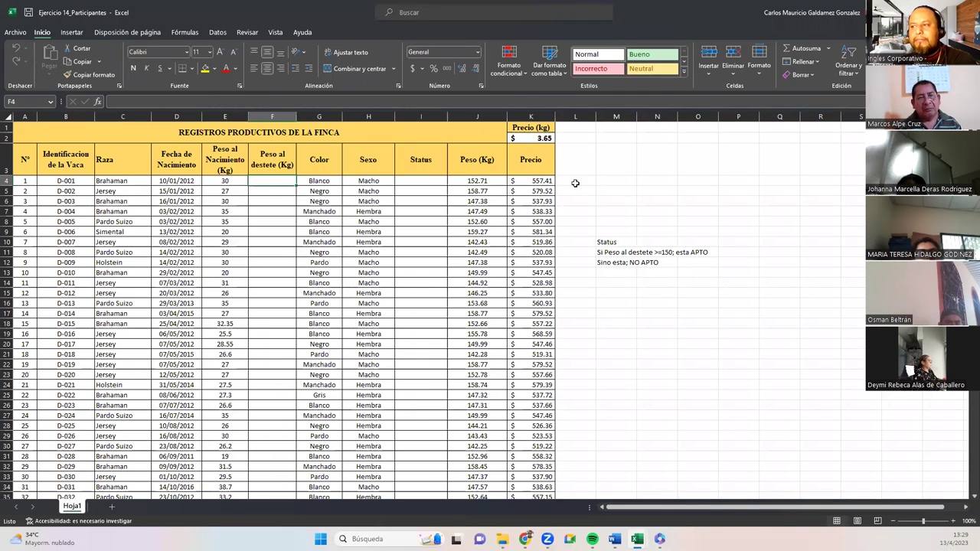
Enter the note 'Peso al Destete : 98 - 157' in cell M9.
{"action": "left_click", "coordinate": [615, 229]}
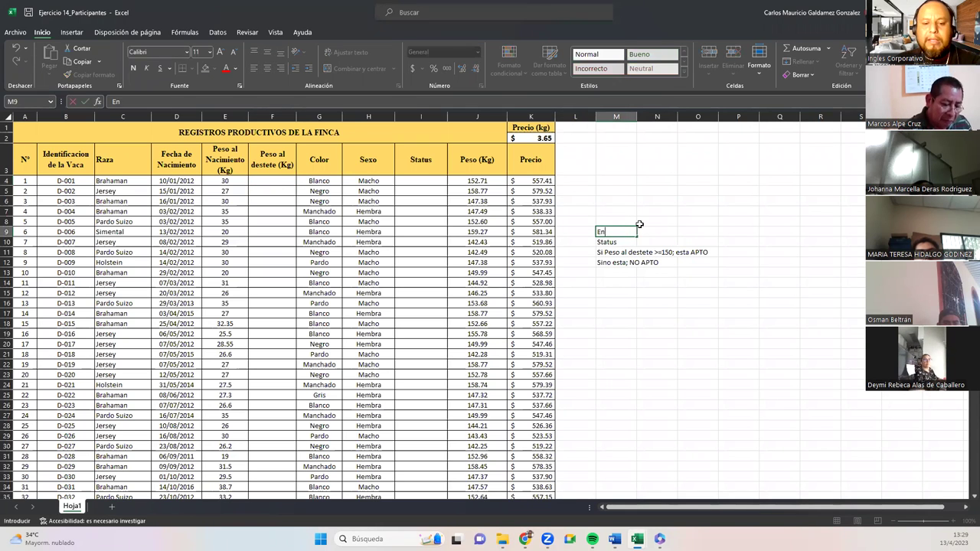
{"action": "type", "text": "Oe"}
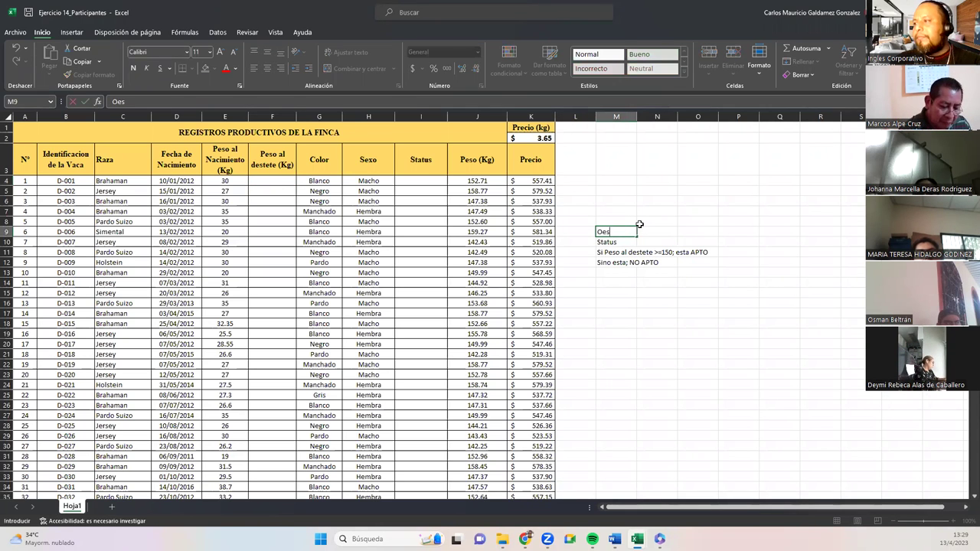
{"action": "key", "text": "BackSpace"}
{"action": "type", "text": "peso al D"}
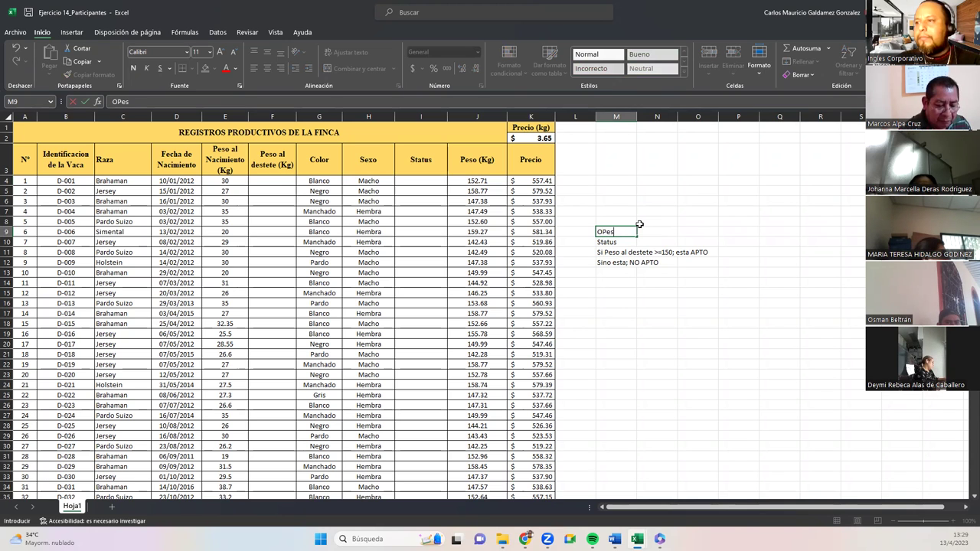
{"action": "type", "text": "estete"}
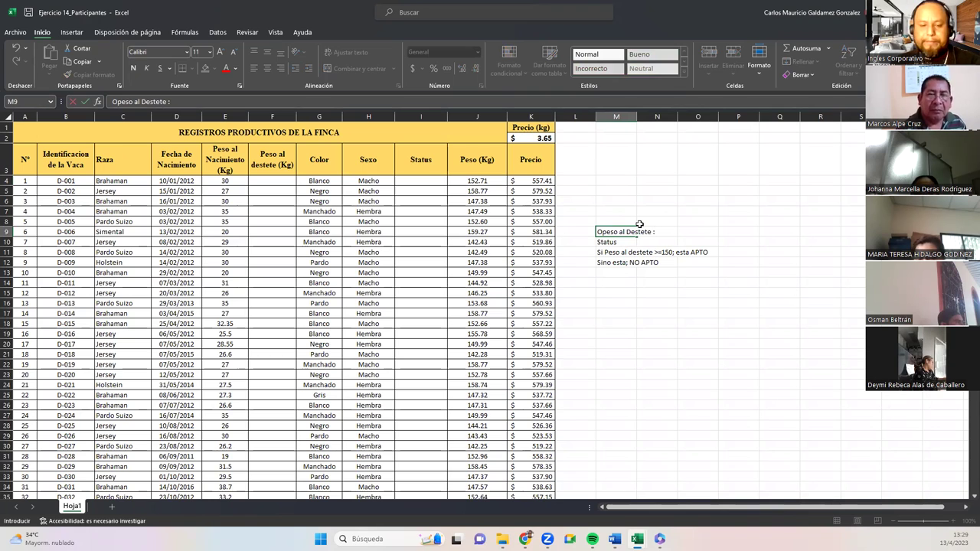
{"action": "type", "text": " :"}
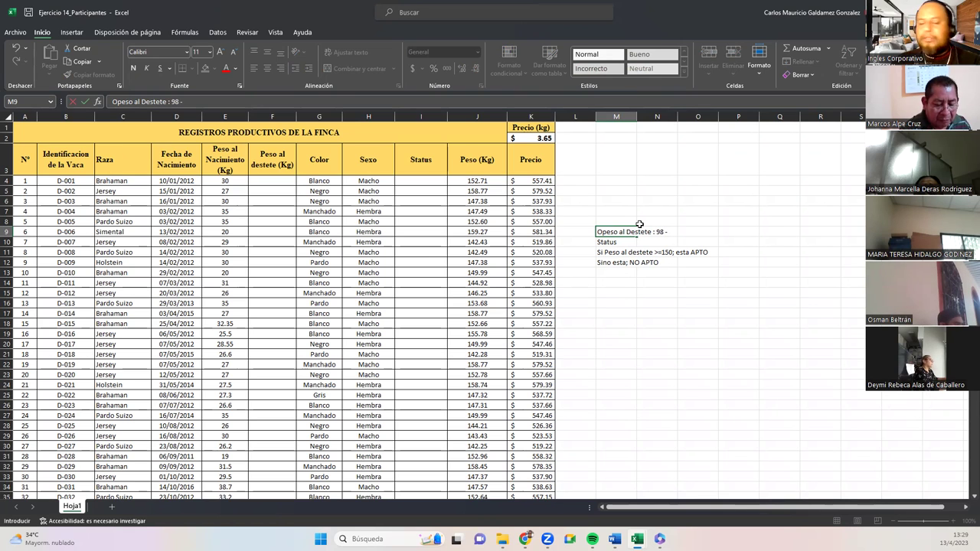
{"action": "type", "text": "98 - 157"}
{"action": "key", "text": "Return"}
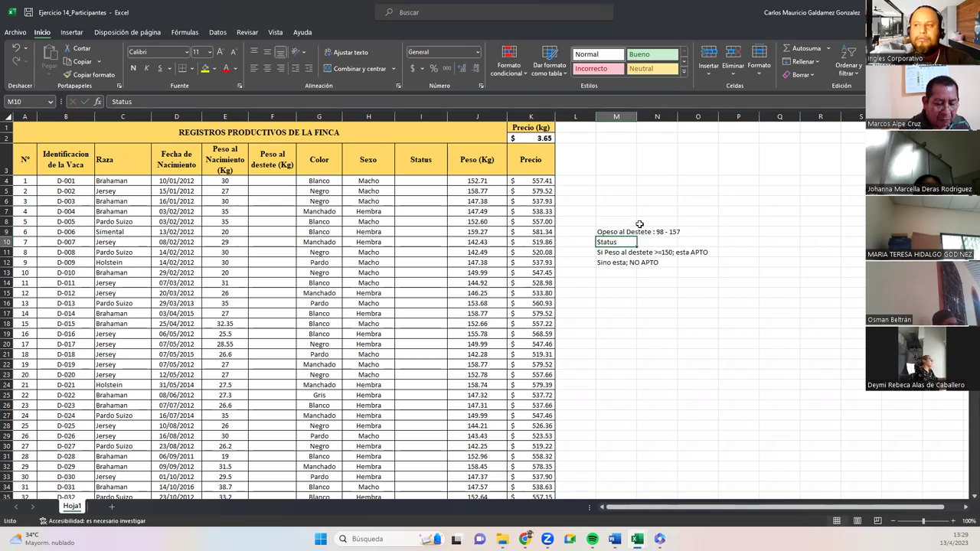
Select the weaning-weight column F down to row 100, then return to the top.
{"action": "left_click_drag", "start_coordinate": [252, 180], "coordinate": [273, 443]}
{"action": "scroll", "coordinate": [277, 453], "scroll_direction": "down", "scroll_amount": 5}
{"action": "scroll", "coordinate": [277, 453], "scroll_direction": "down", "scroll_amount": 15}
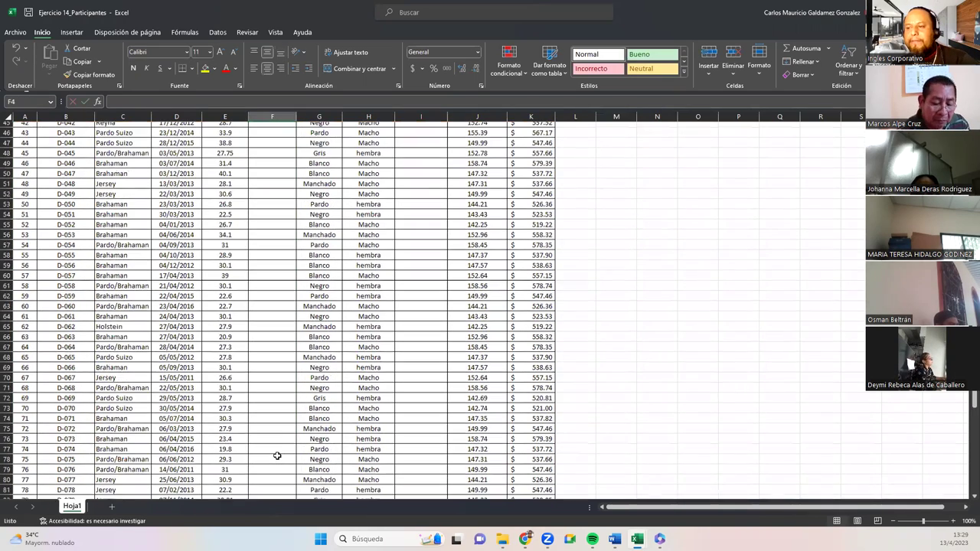
{"action": "scroll", "coordinate": [267, 445], "scroll_direction": "down", "scroll_amount": 5}
{"action": "left_click", "coordinate": [273, 373], "text": "shift"}
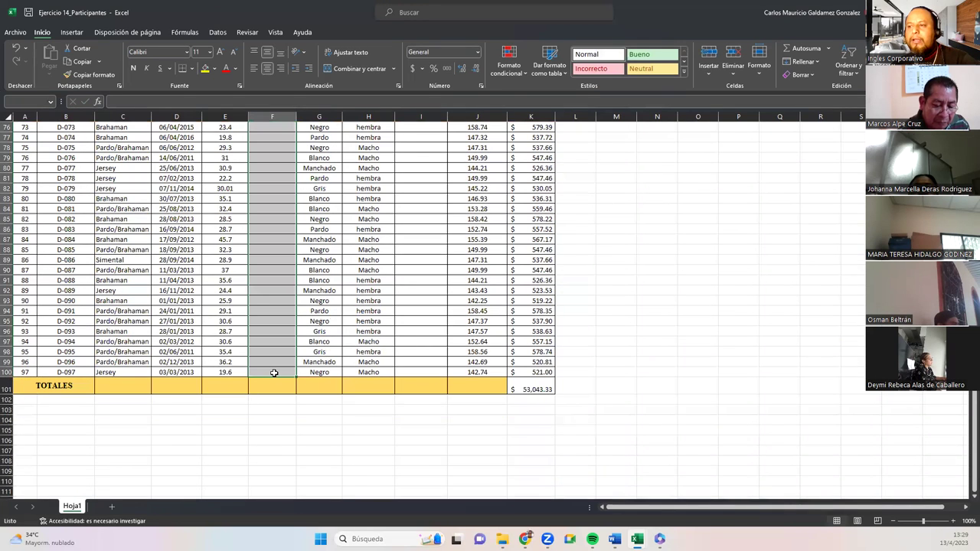
{"action": "key", "text": "ctrl+BackSpace"}
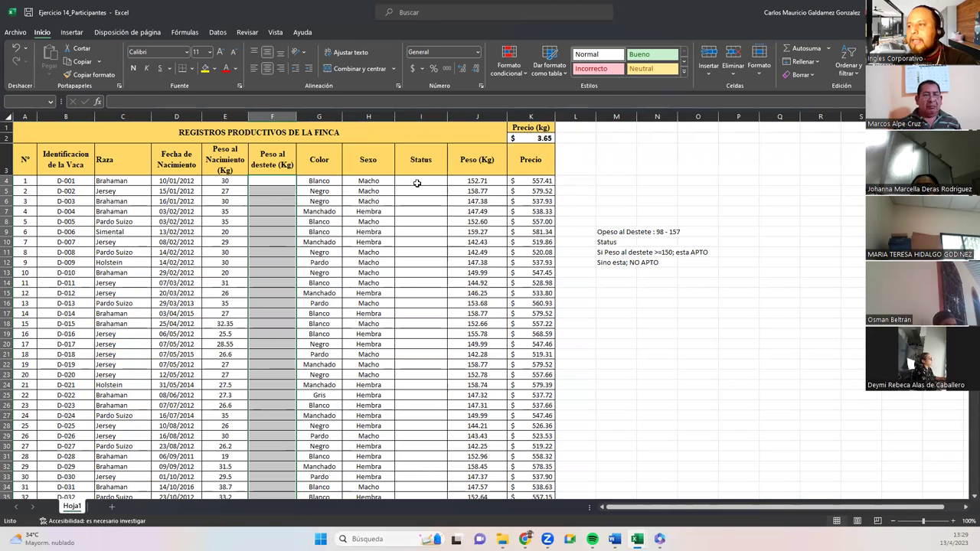
Select the Status cells I4:I11 and the condition notes in M9:M12 while explaining.
{"action": "left_click", "coordinate": [417, 183]}
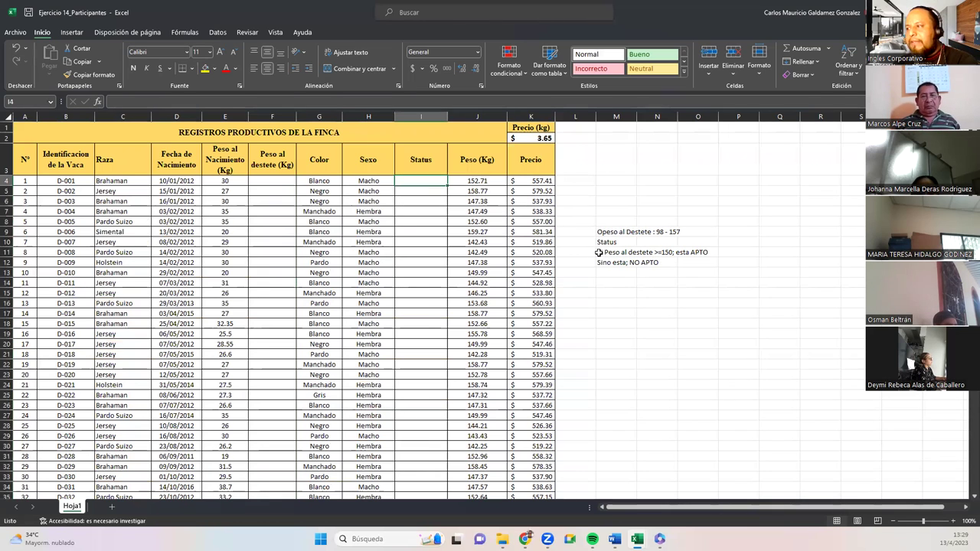
{"action": "left_click_drag", "start_coordinate": [599, 253], "coordinate": [600, 262]}
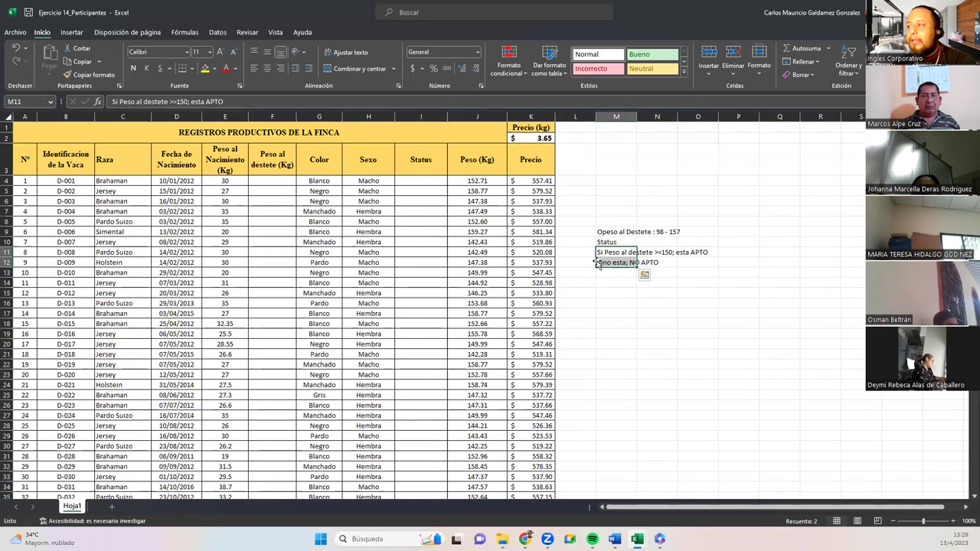
{"action": "left_click", "coordinate": [640, 253]}
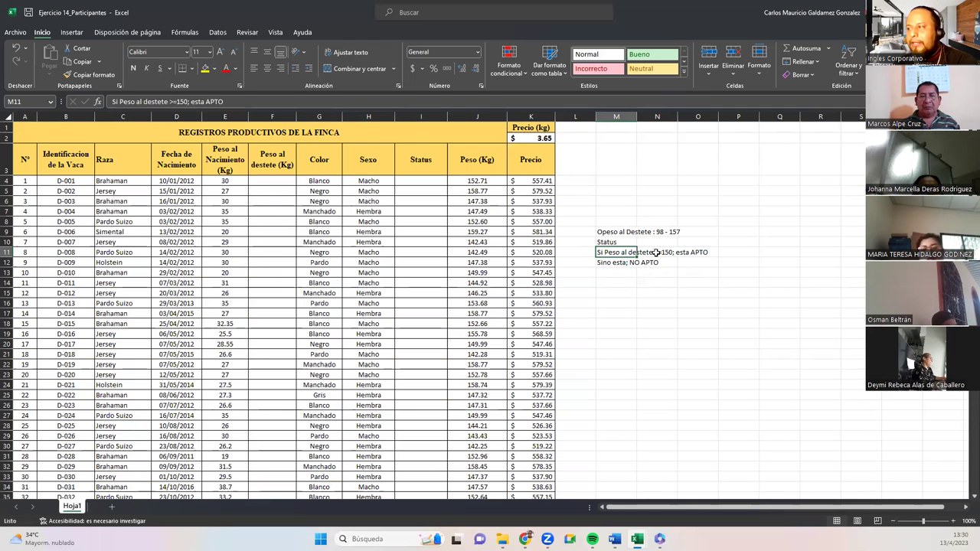
{"action": "left_click_drag", "start_coordinate": [430, 182], "coordinate": [431, 255]}
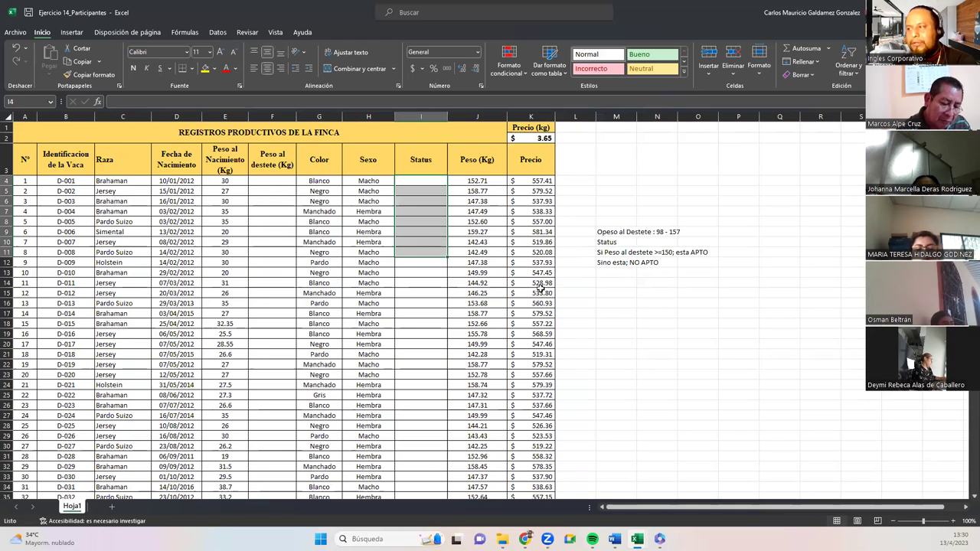
{"action": "left_click", "coordinate": [406, 200]}
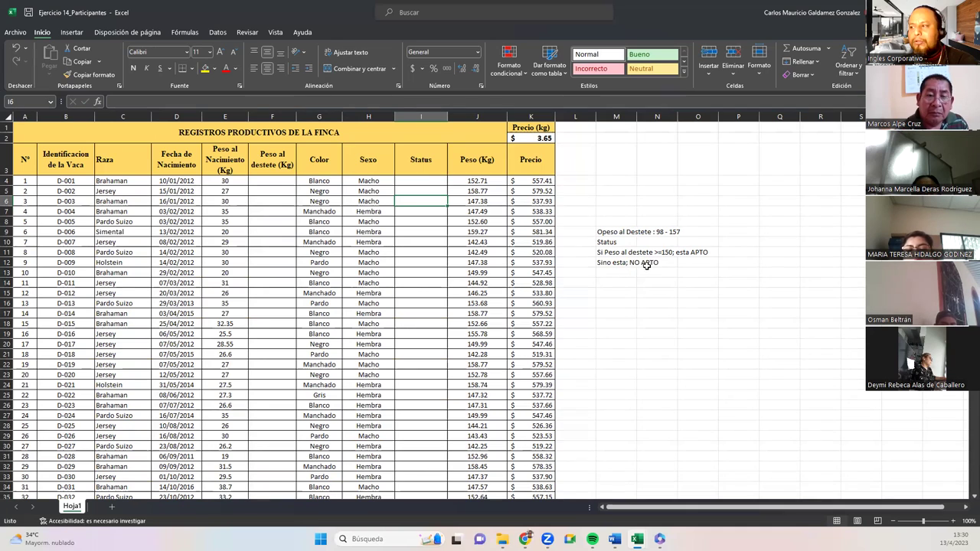
{"action": "left_click", "coordinate": [344, 312]}
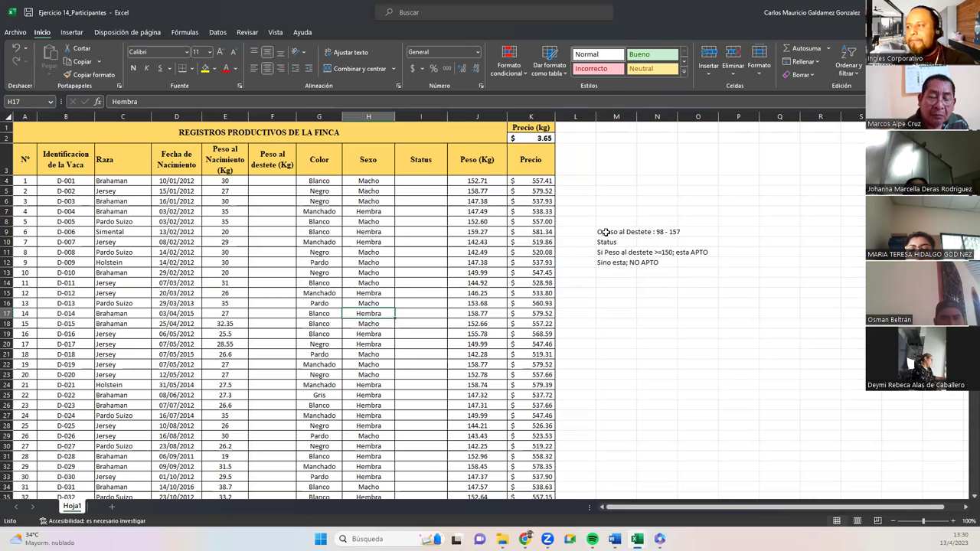
{"action": "left_click_drag", "start_coordinate": [606, 233], "coordinate": [613, 262]}
{"action": "left_click", "coordinate": [621, 297]}
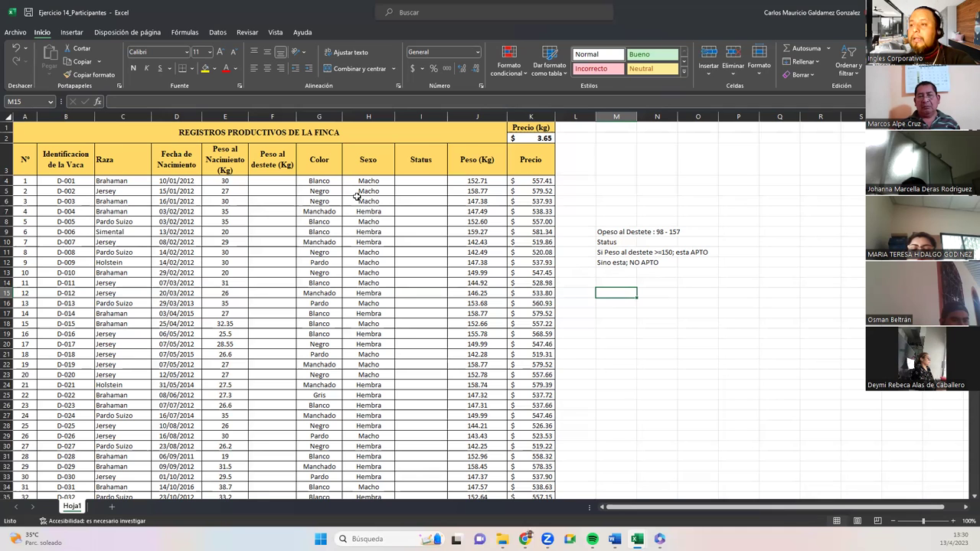
Point out weaning weight F4, Status I4, and the weaning-weight note in M9.
{"action": "left_click", "coordinate": [281, 182]}
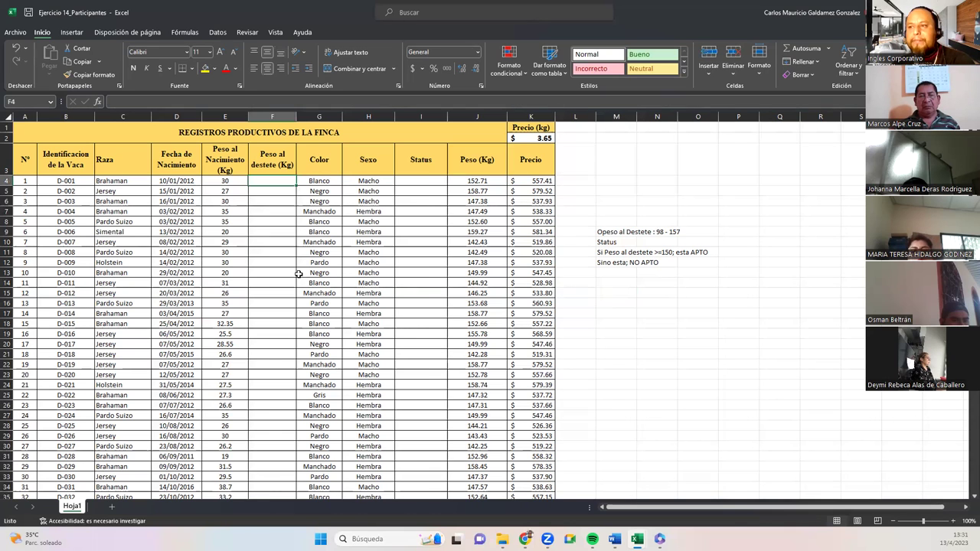
{"action": "left_click", "coordinate": [423, 184]}
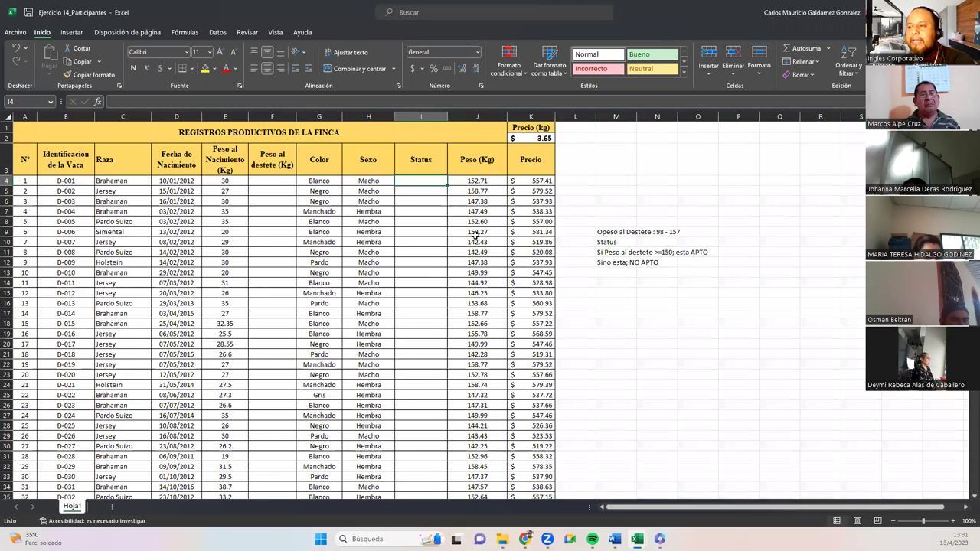
{"action": "left_click", "coordinate": [266, 184]}
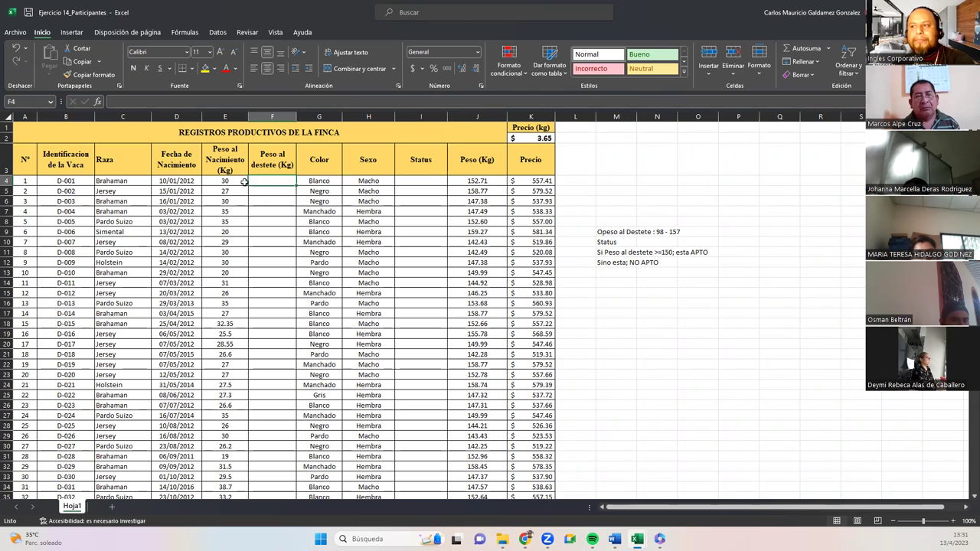
{"action": "left_click", "coordinate": [430, 180]}
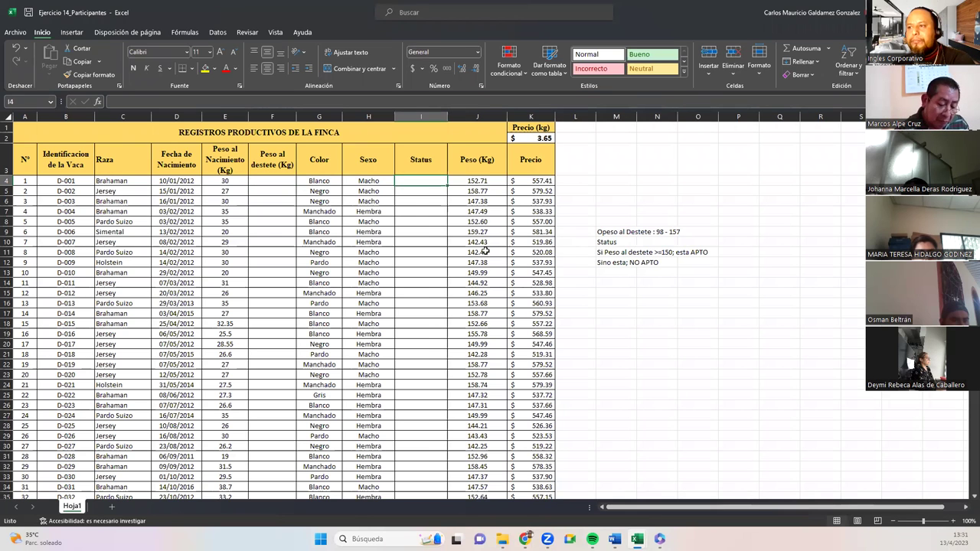
{"action": "left_click", "coordinate": [602, 232]}
Remove the stray leading 'O' from the M9 note so it reads 'Peso al Destete : 98 - 157'.
{"action": "double_click", "coordinate": [601, 232]}
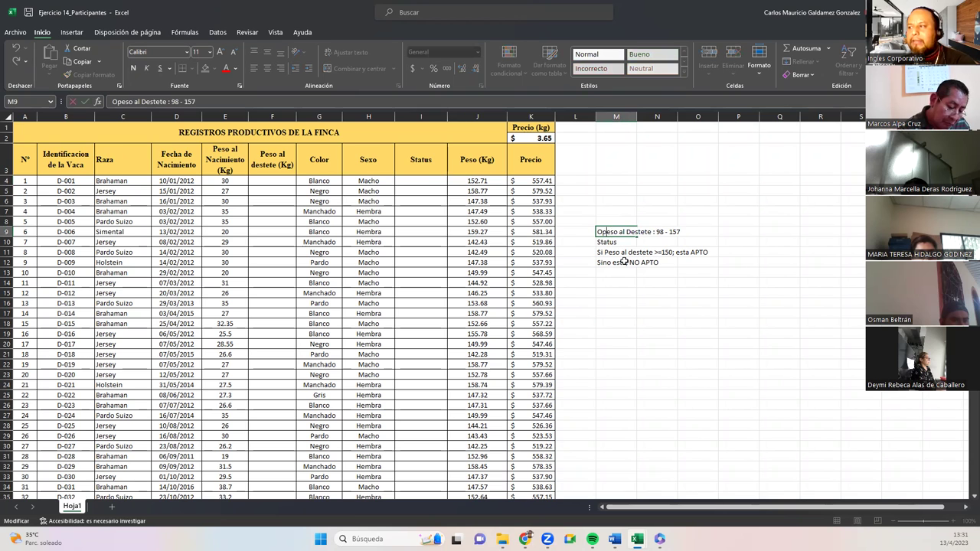
{"action": "key", "text": "BackSpace"}
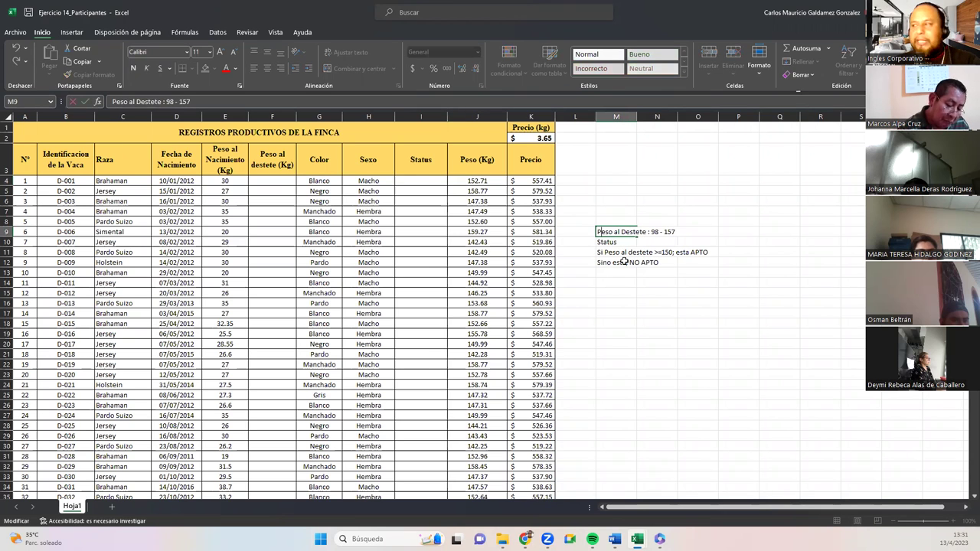
{"action": "key", "text": "Return"}
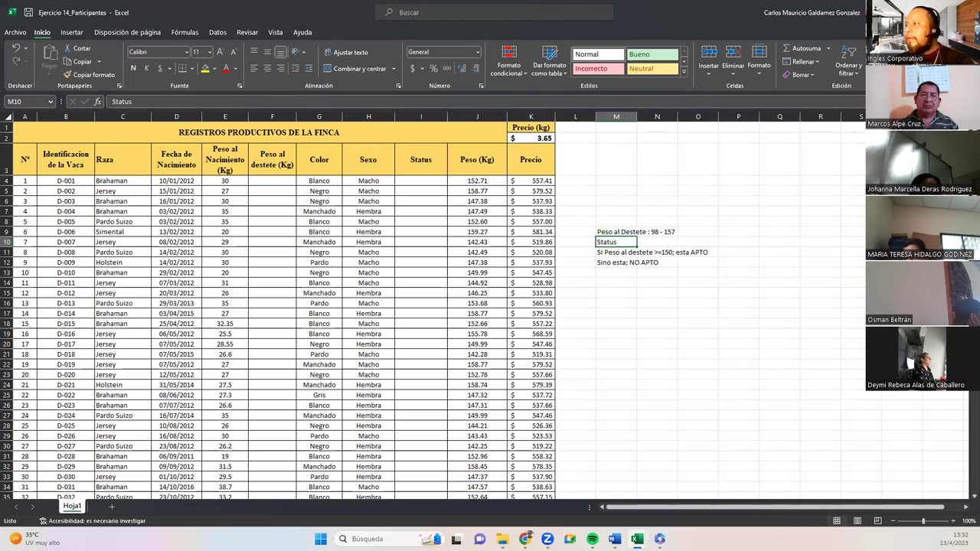
Close Ejercicio 14_Participantes saving changes, then check cells G18 and F22 (160) in Ejercicio 14.
{"action": "key", "text": "alt+F4"}
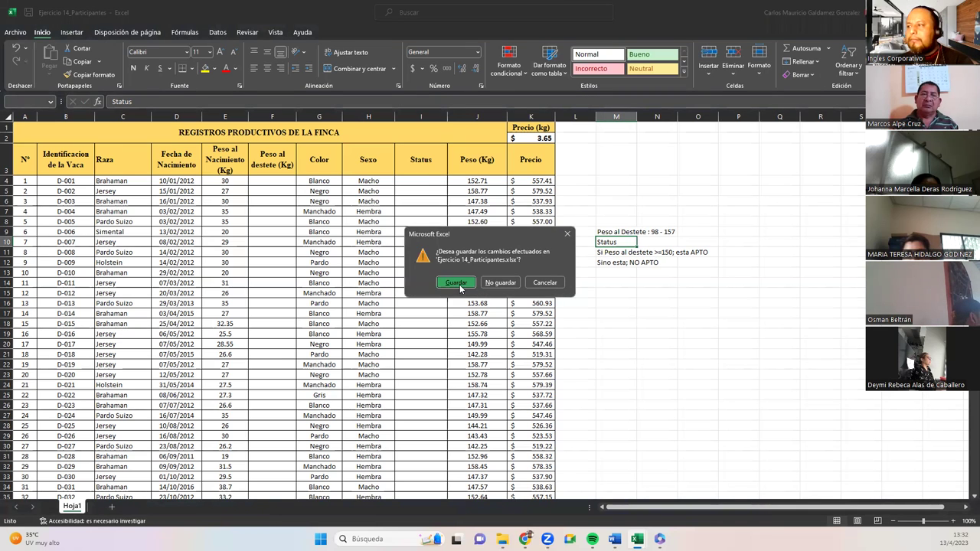
{"action": "left_click", "coordinate": [456, 282]}
{"action": "left_click", "coordinate": [333, 322]}
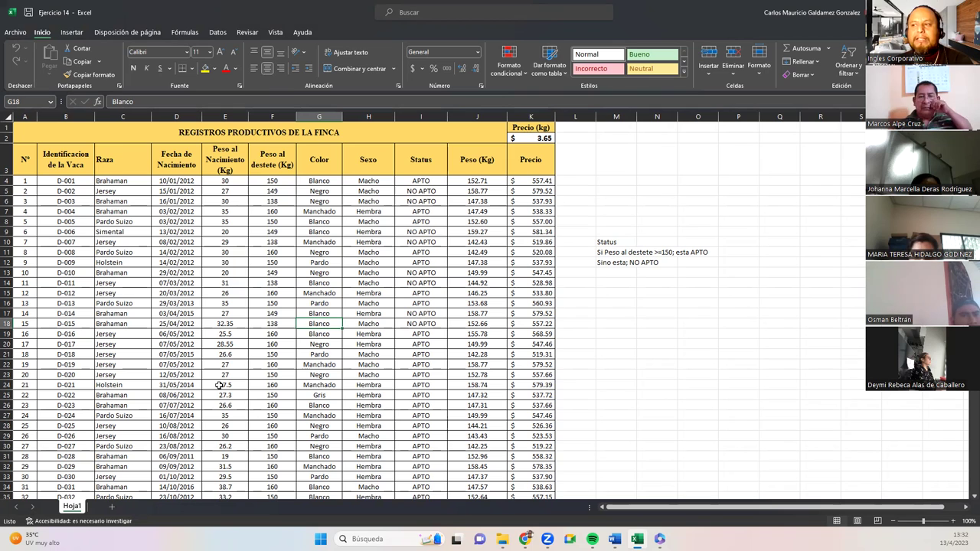
{"action": "left_click", "coordinate": [272, 365]}
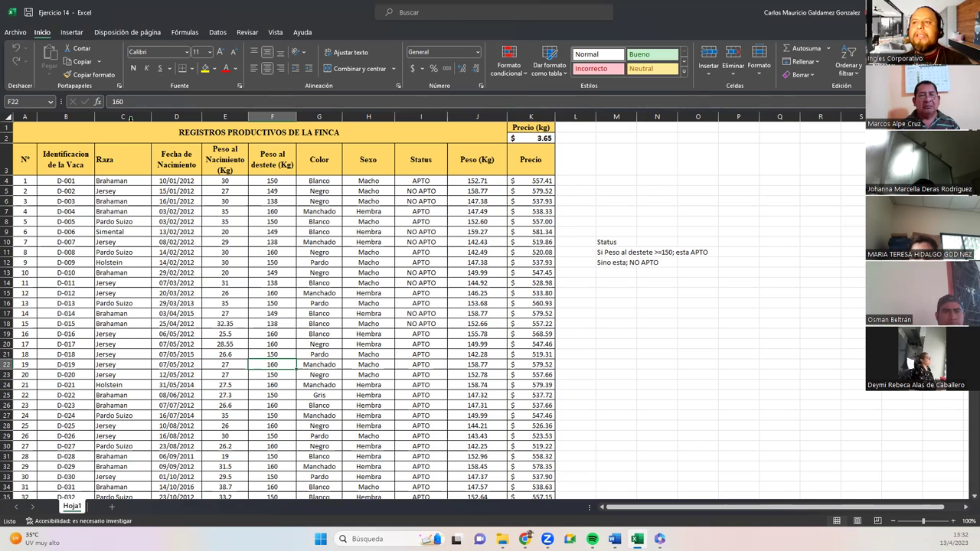
Open File > Información and expand the Proteger libro dropdown for Ejercicio 14.
{"action": "left_click", "coordinate": [15, 33]}
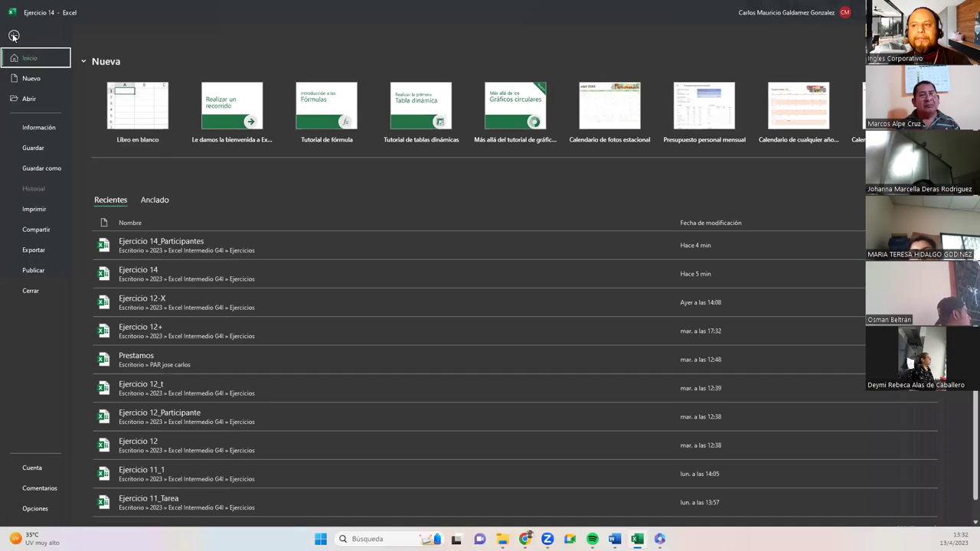
{"action": "left_click", "coordinate": [49, 133]}
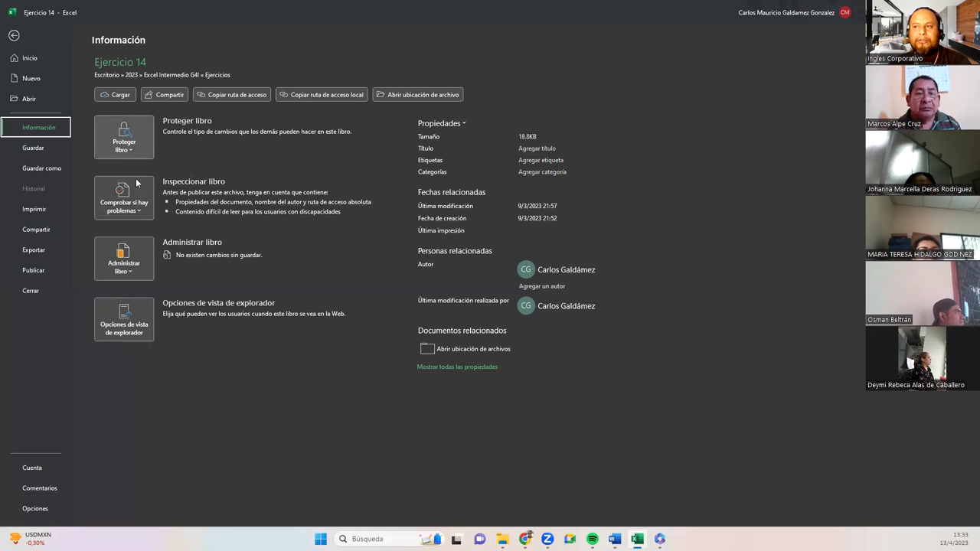
{"action": "left_click", "coordinate": [134, 147]}
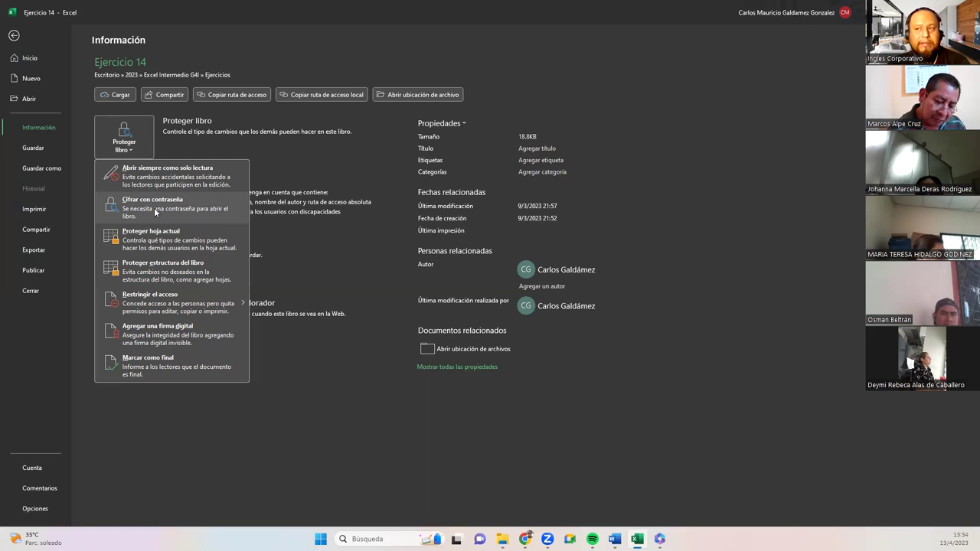
Encrypt Ejercicio 14 via Cifrar con contraseña, entering and re-entering a password, then save.
{"action": "left_click", "coordinate": [153, 208]}
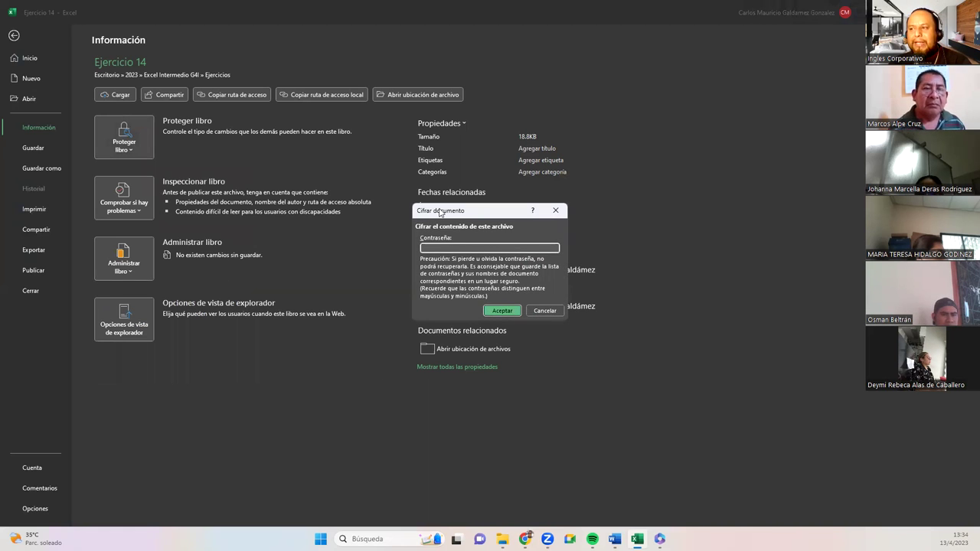
{"action": "left_click_drag", "start_coordinate": [439, 212], "coordinate": [388, 179]}
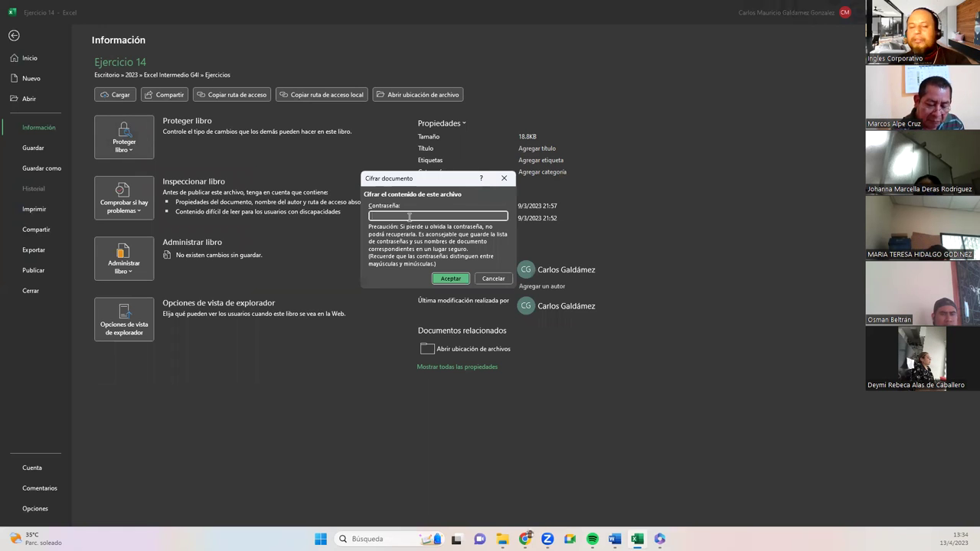
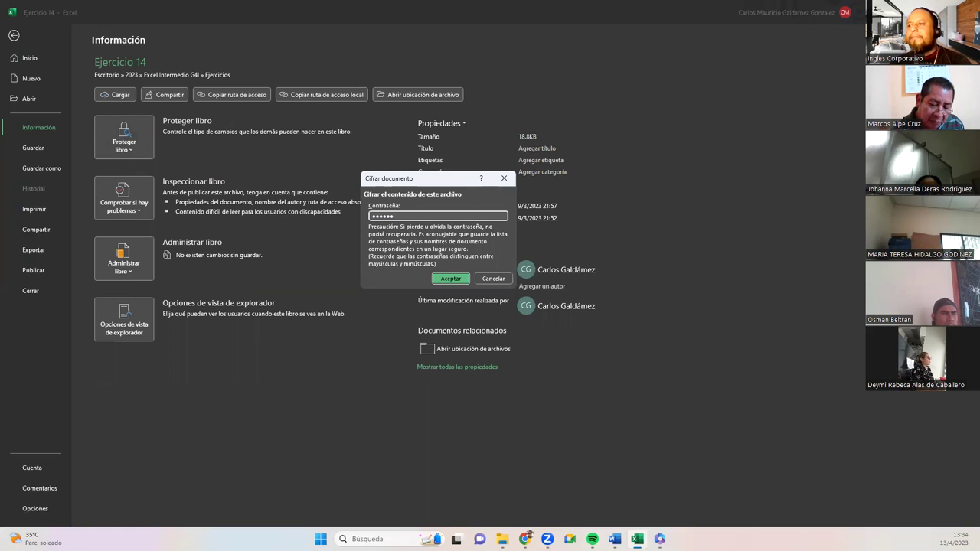
{"action": "left_click", "coordinate": [452, 278]}
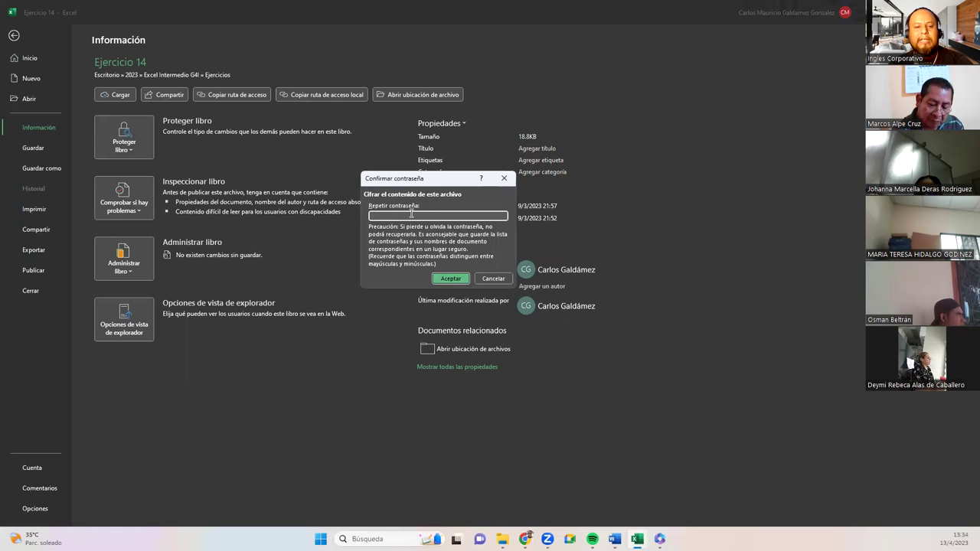
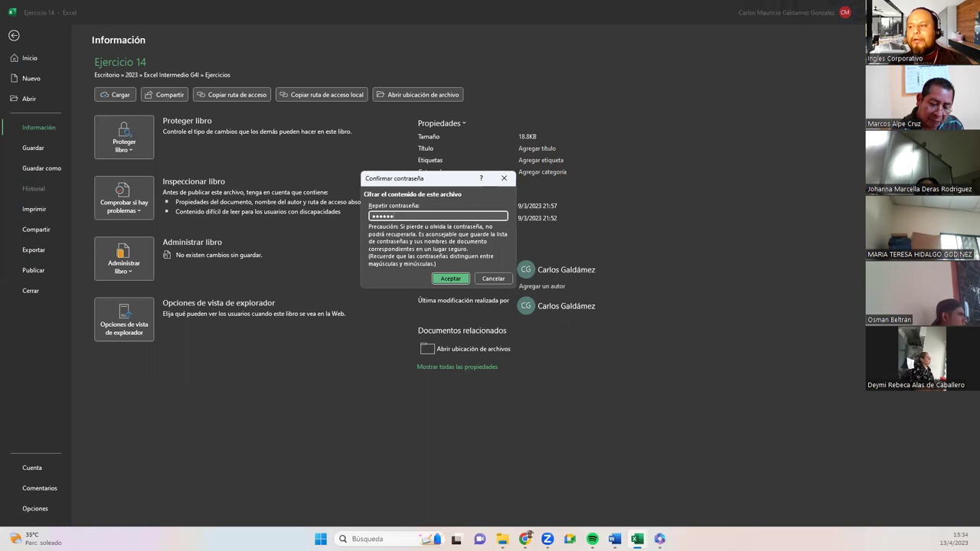
{"action": "left_click", "coordinate": [434, 279]}
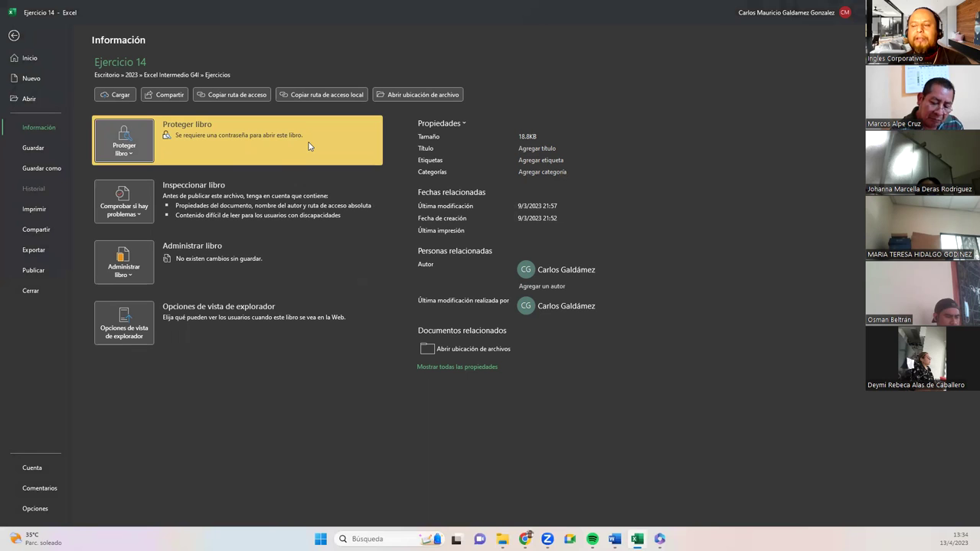
{"action": "left_click", "coordinate": [33, 148]}
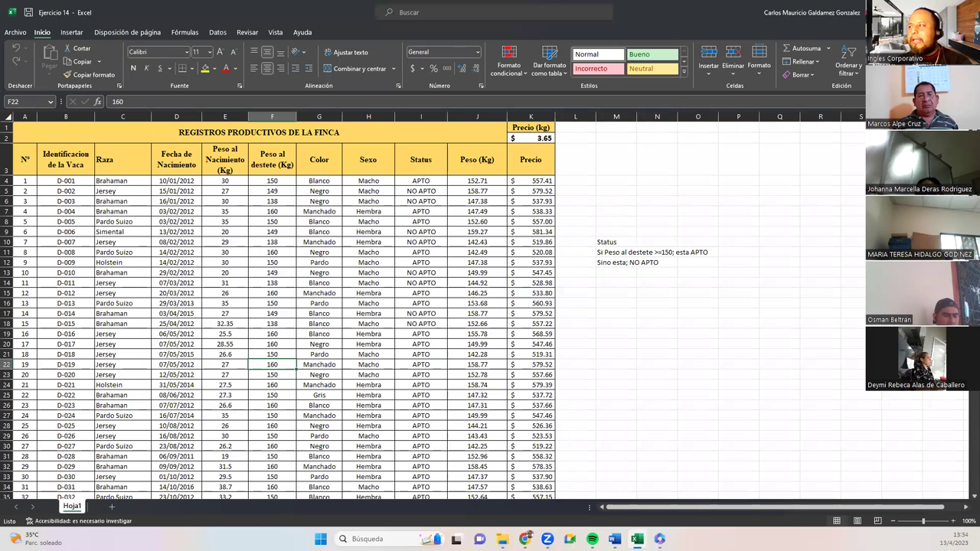
Close Excel and reopen Ejercicio 14 from the Ejercicios folder in File Explorer.
{"action": "key", "text": "alt+F4"}
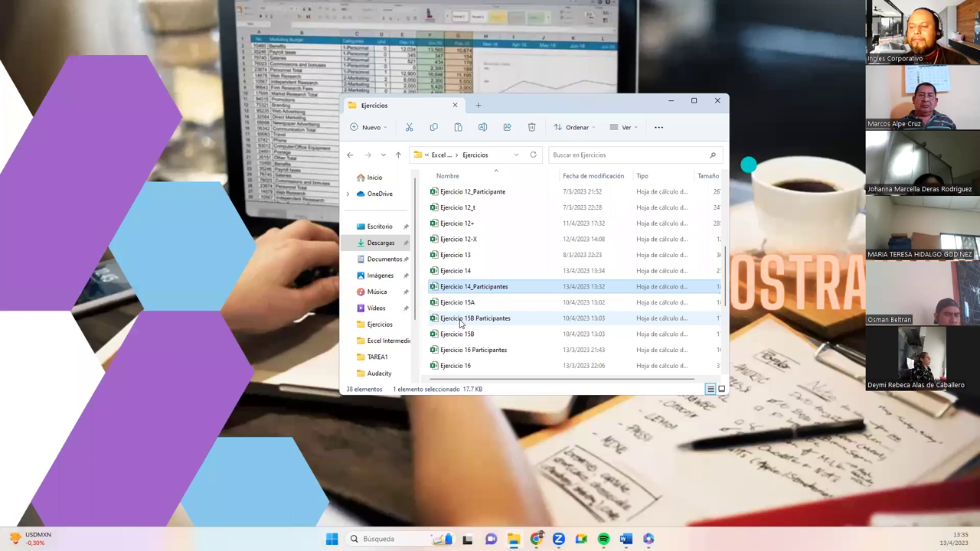
{"action": "left_click", "coordinate": [457, 275]}
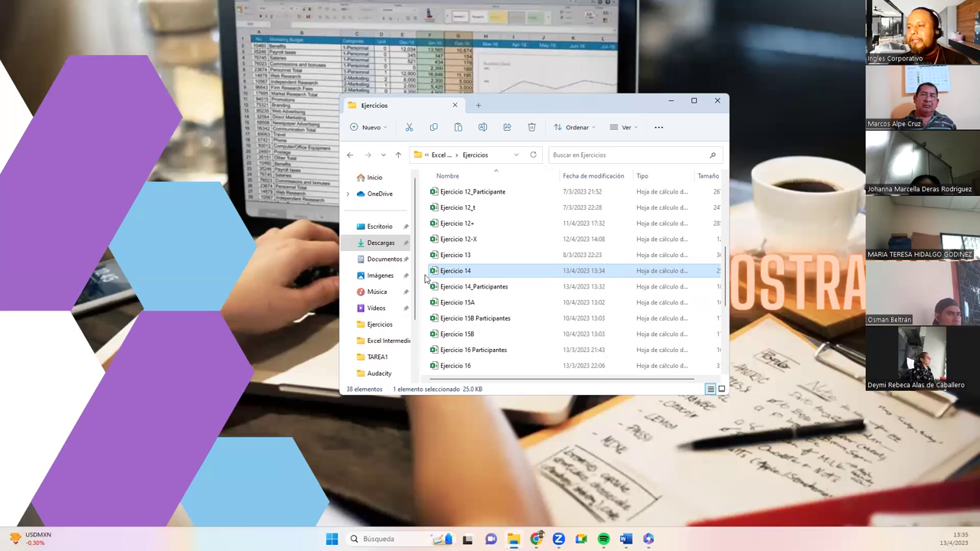
{"action": "double_click", "coordinate": [435, 277]}
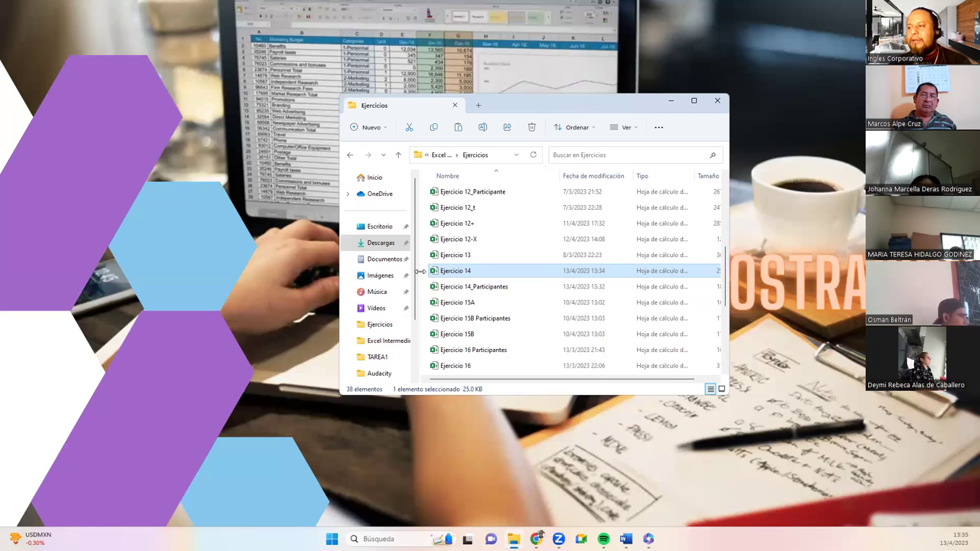
{"action": "left_click", "coordinate": [422, 274]}
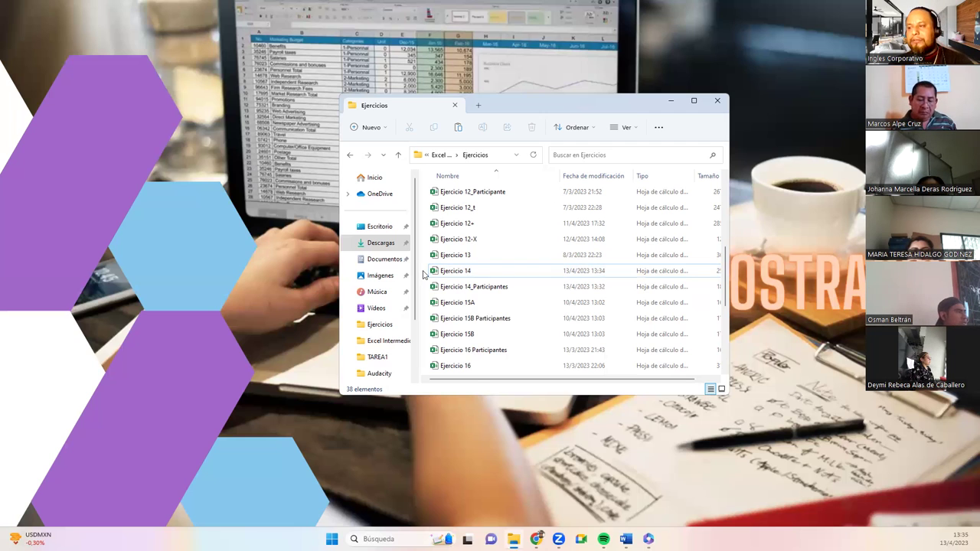
{"action": "left_click", "coordinate": [460, 274]}
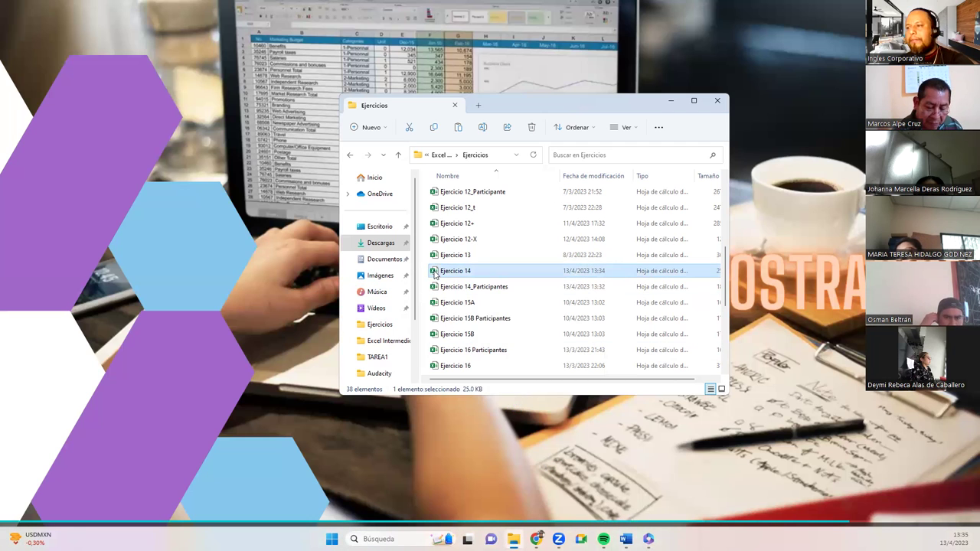
{"action": "double_click", "coordinate": [435, 272]}
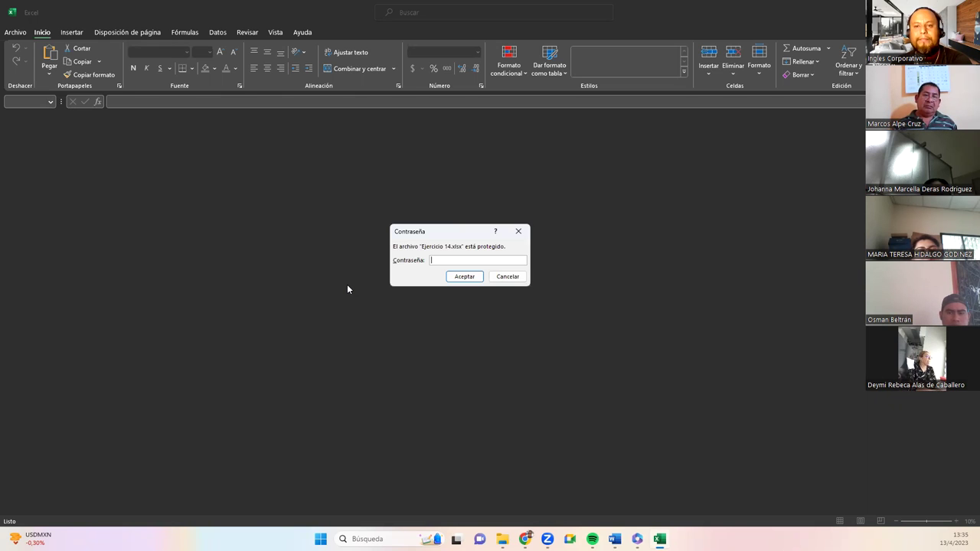
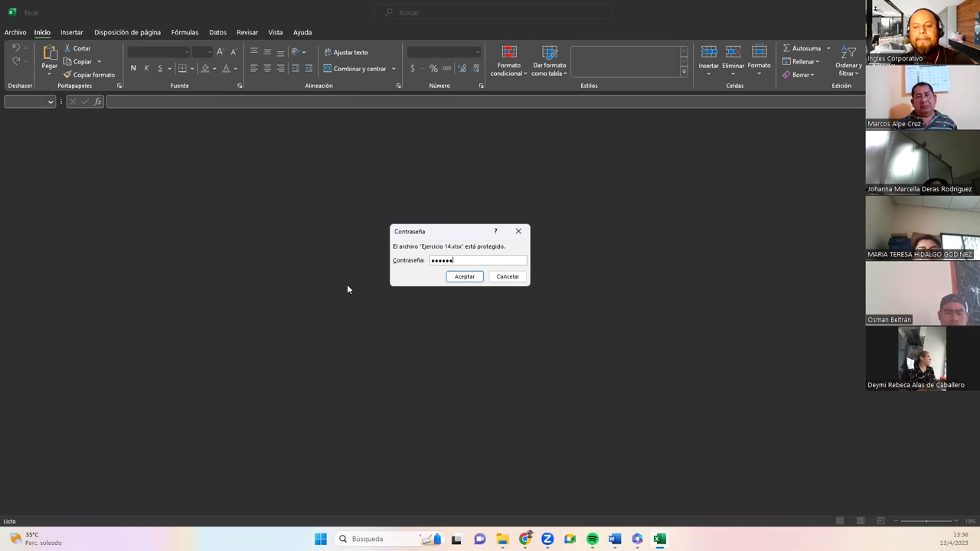
Submit a password in the Contraseña prompt, which Excel rejects as incorrect.
{"action": "key", "text": "Return"}
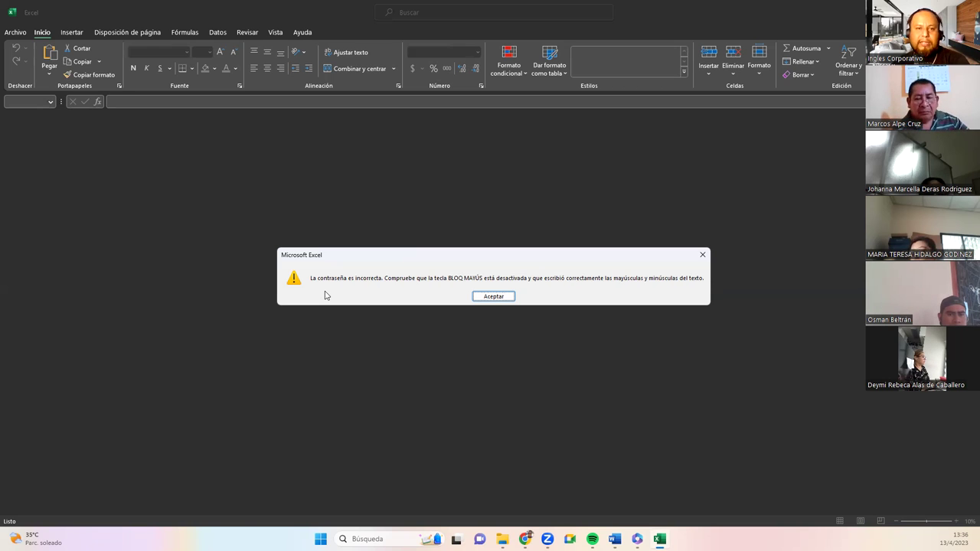
Dismiss the wrong-password message, reopen Ejercicio 14.xlsx from recent workbooks, and enter a new six-character password.
{"action": "left_click", "coordinate": [505, 298]}
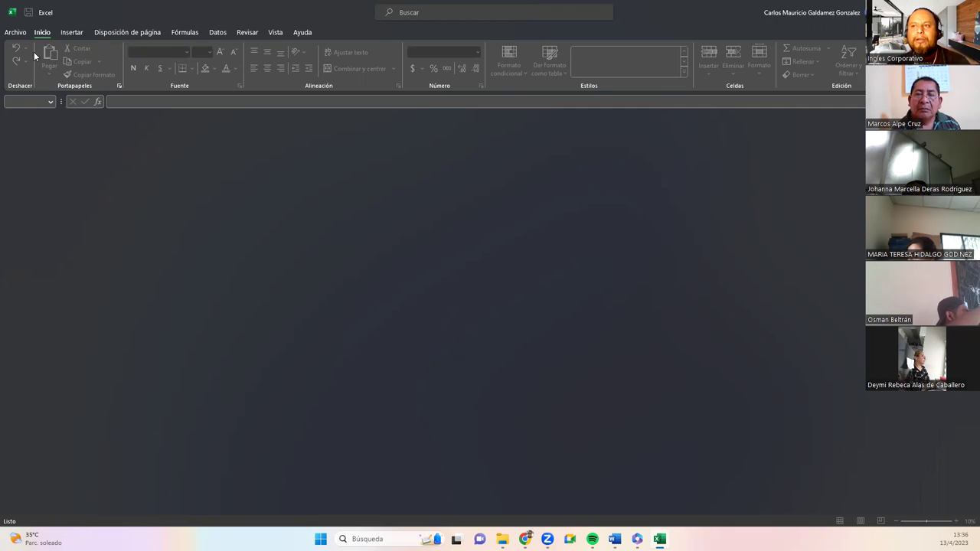
{"action": "left_click", "coordinate": [11, 12]}
{"action": "left_click", "coordinate": [133, 164]}
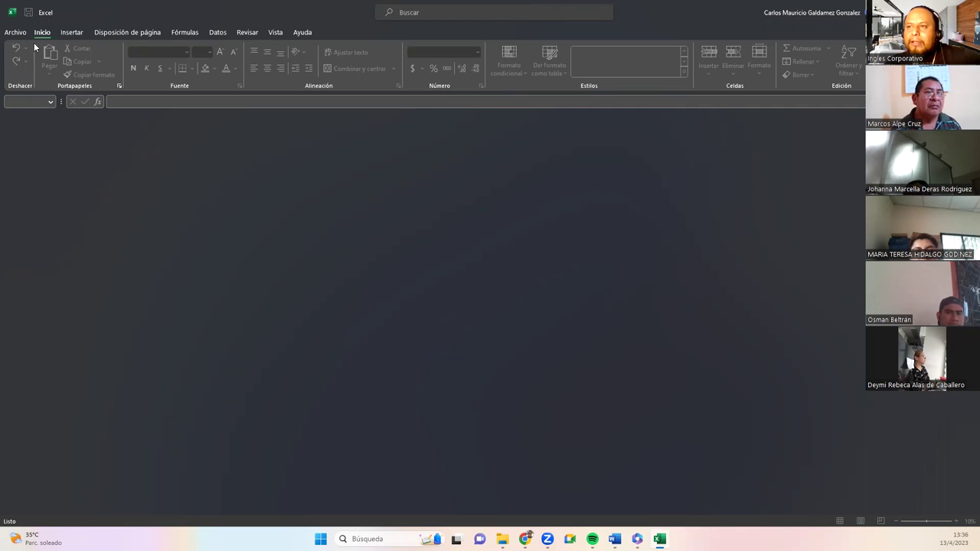
{"action": "left_click", "coordinate": [11, 33]}
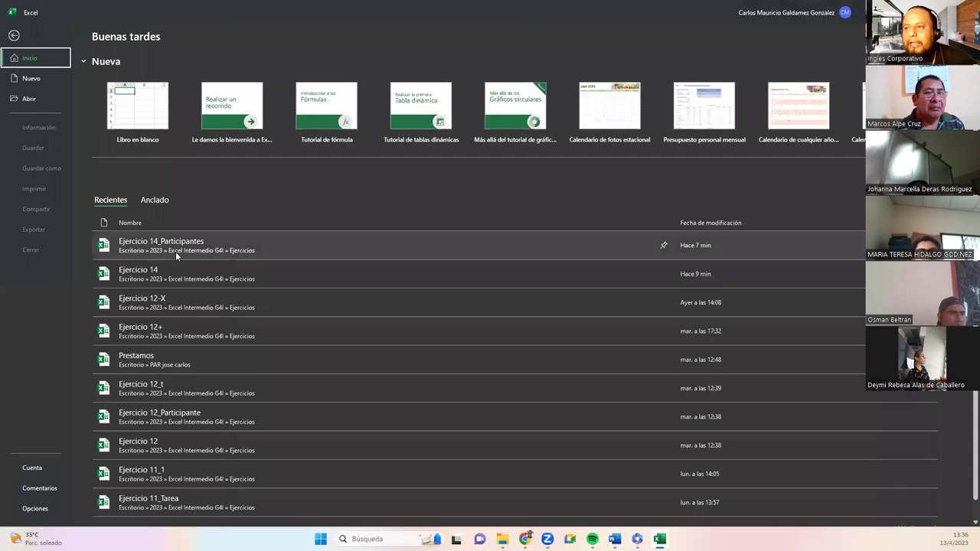
{"action": "left_click", "coordinate": [172, 274]}
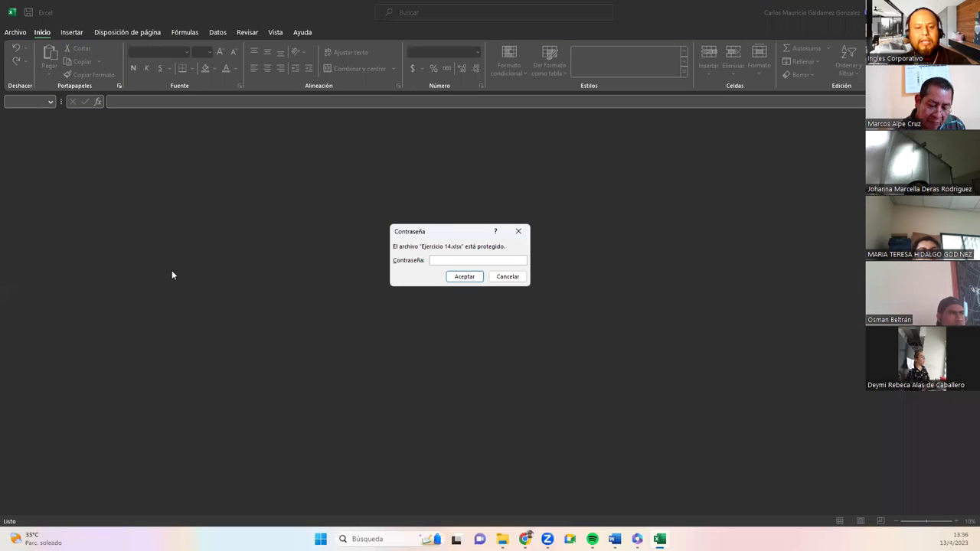
{"action": "type", "text": "•••"}
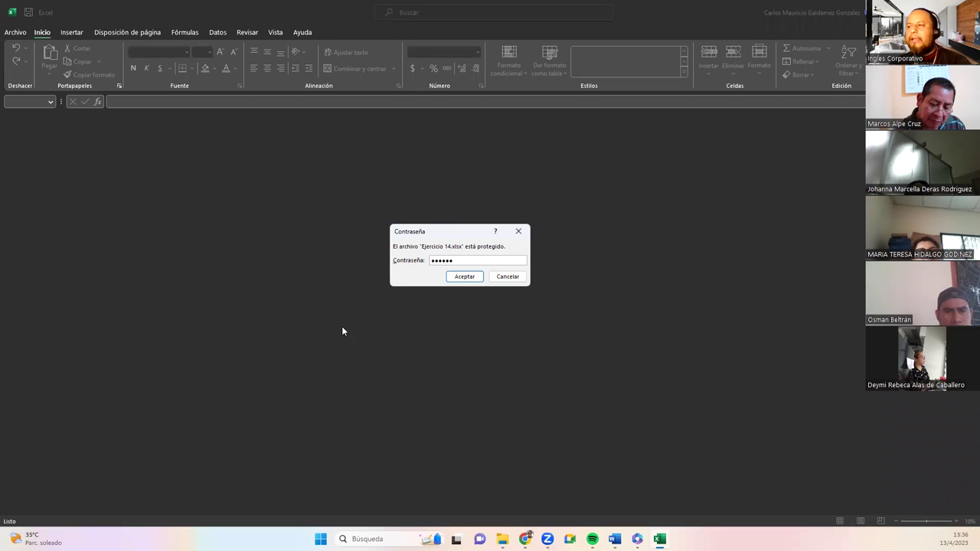
Submit the password to unlock Ejercicio 14, select cell G12, then switch to the Ejercicios folder window.
{"action": "left_click", "coordinate": [462, 277]}
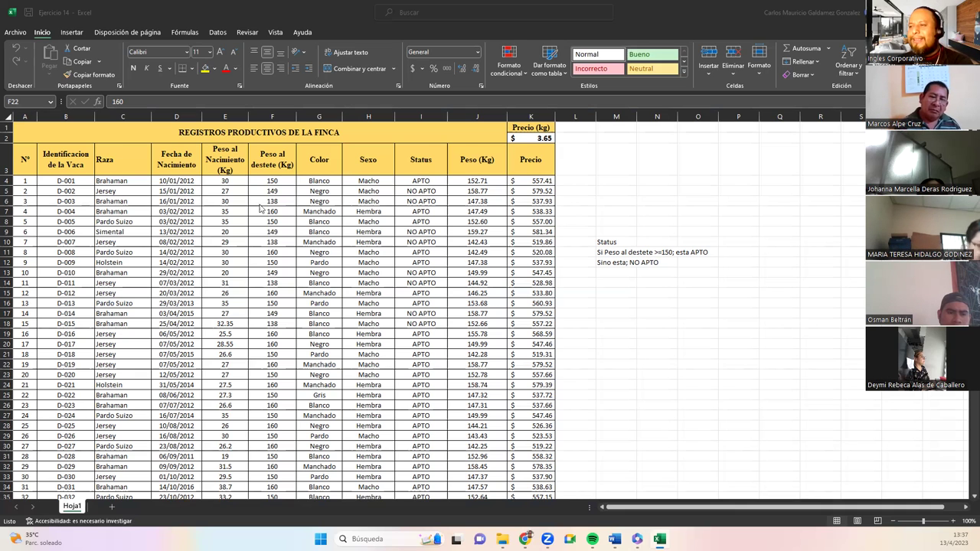
{"action": "left_click", "coordinate": [334, 264]}
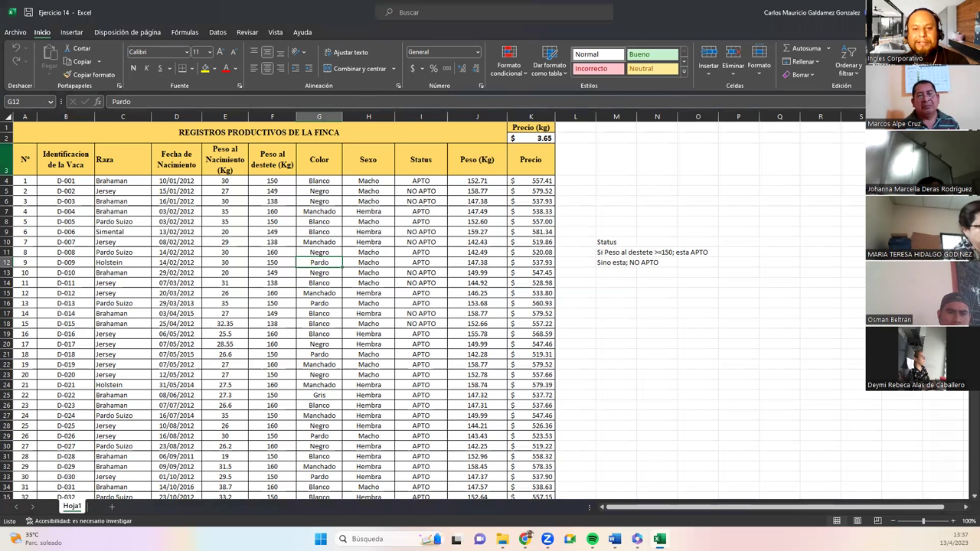
{"action": "key", "text": "alt+Tab"}
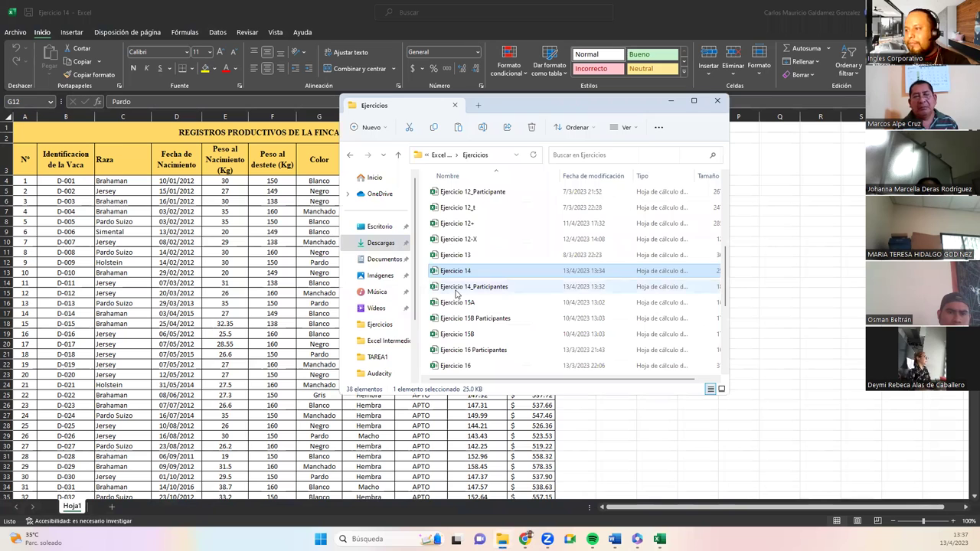
Select Ejercicio 14_Participantes in the Ejercicios folder, then minimize the Explorer window.
{"action": "left_click", "coordinate": [459, 293]}
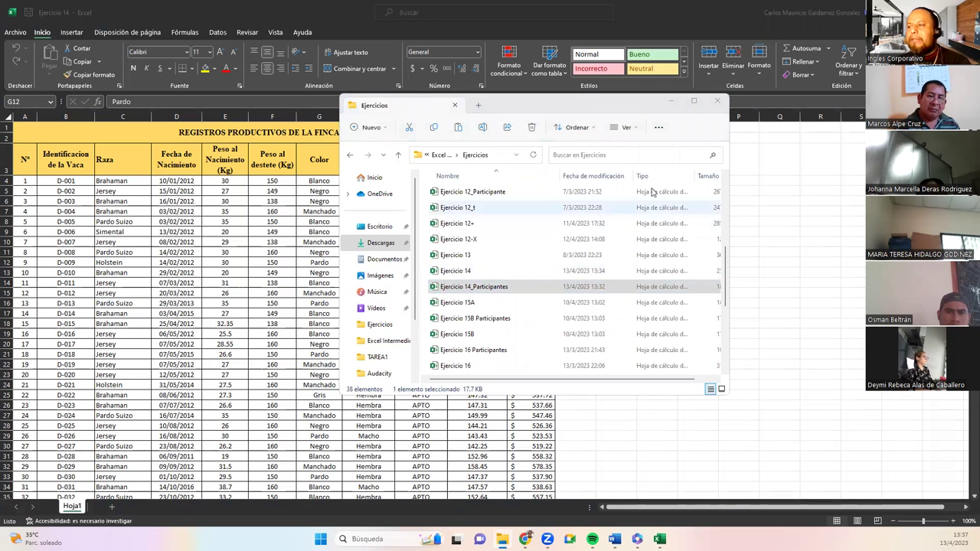
{"action": "left_click", "coordinate": [671, 101]}
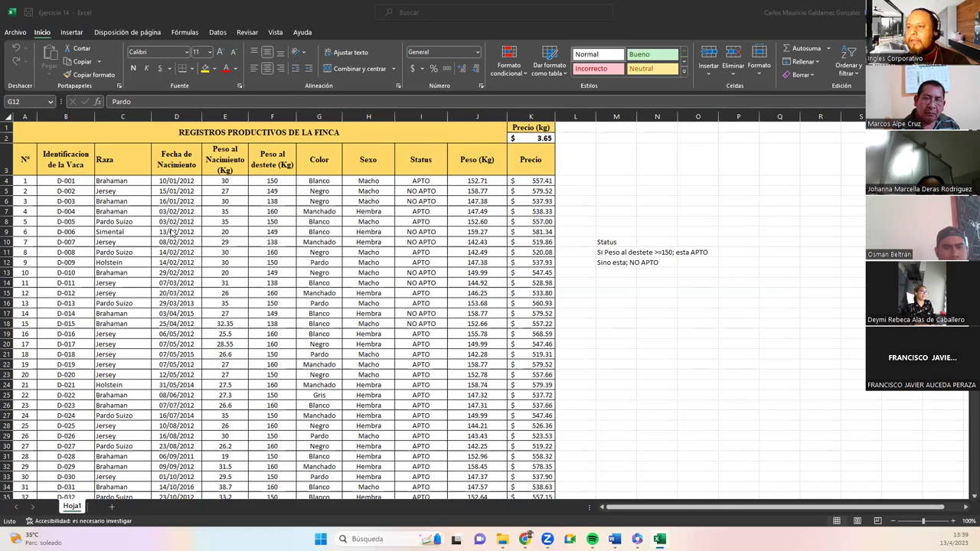
{"action": "left_click", "coordinate": [281, 291]}
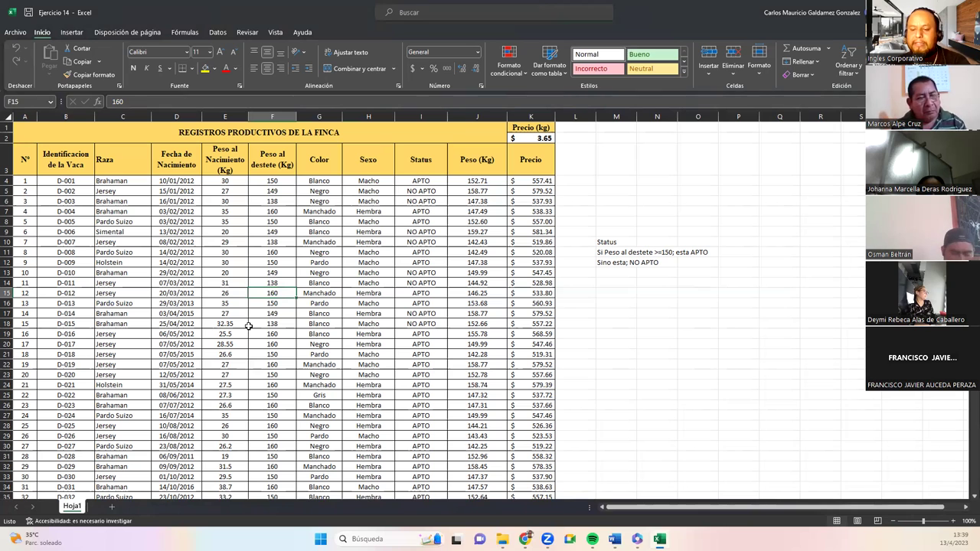
{"action": "left_click", "coordinate": [267, 181]}
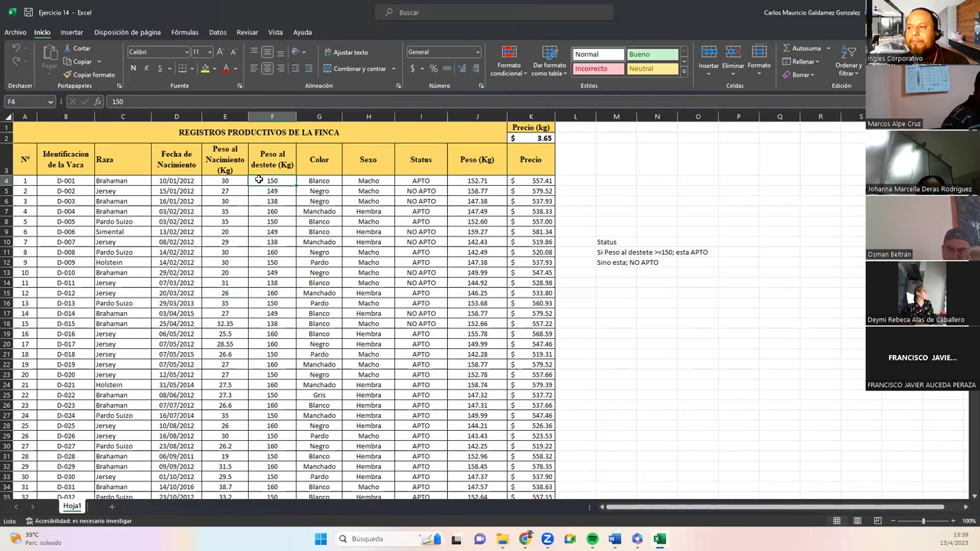
{"action": "left_click_drag", "start_coordinate": [258, 223], "coordinate": [268, 313]}
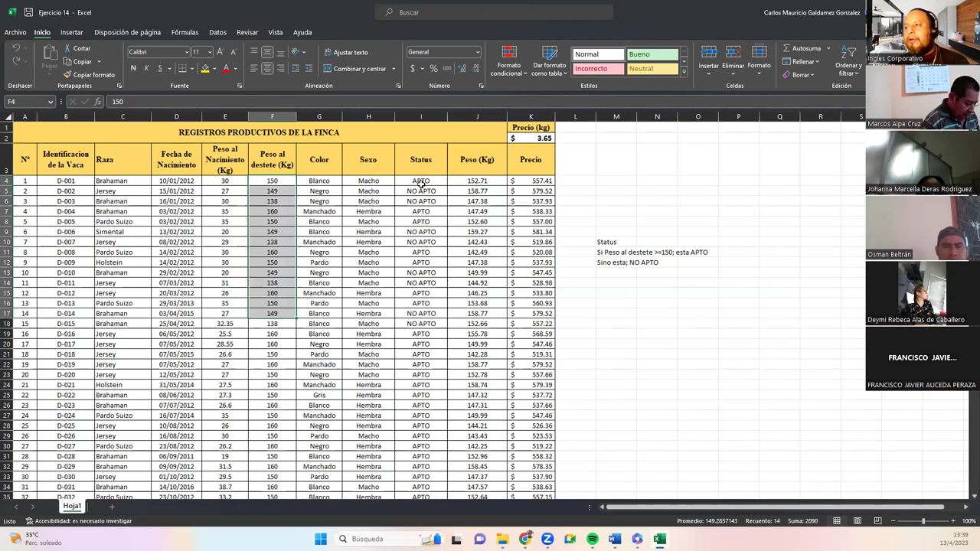
{"action": "left_click_drag", "start_coordinate": [406, 181], "coordinate": [417, 354]}
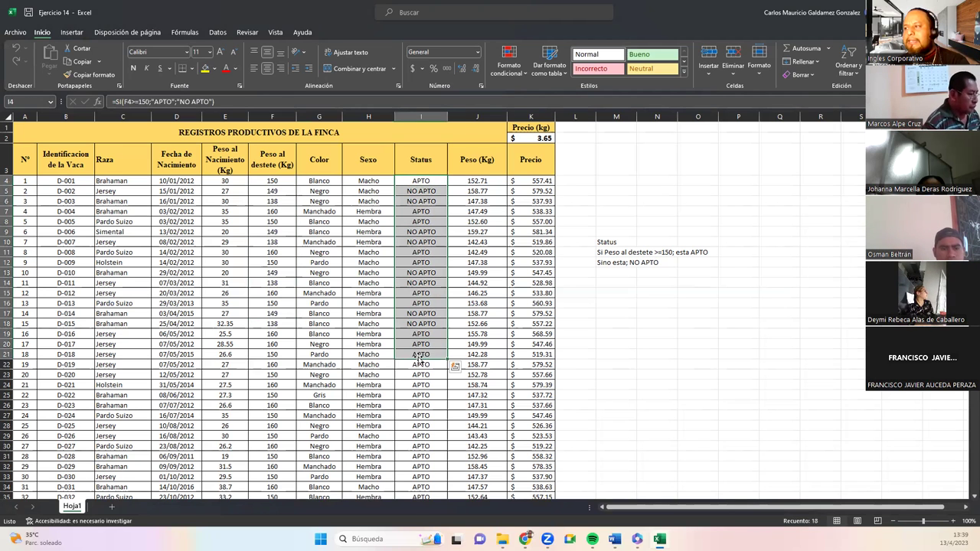
{"action": "left_click", "coordinate": [416, 192]}
{"action": "left_click", "coordinate": [568, 182]}
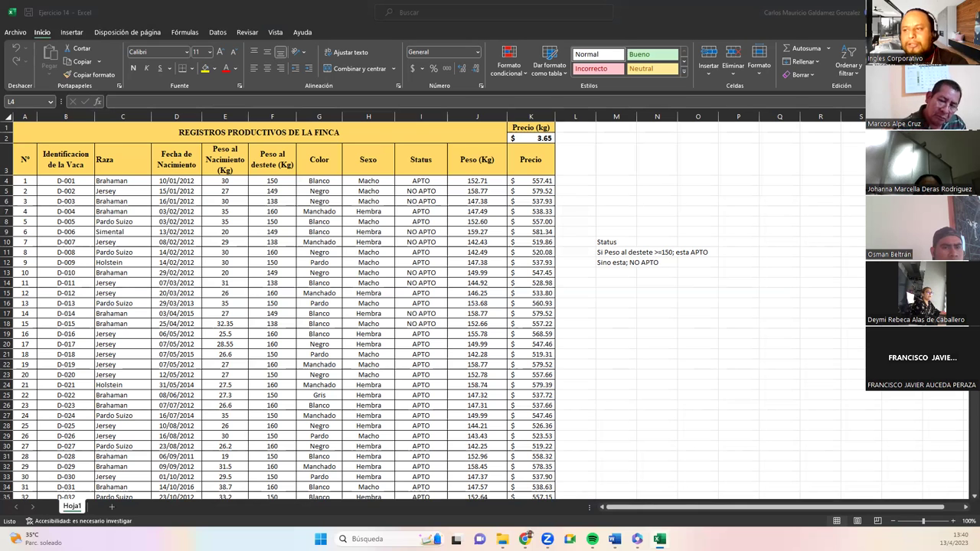
Review the weaning weights by selecting F4:F30, then type '98 - 160' into cell M9.
{"action": "key", "text": "alt+Tab"}
{"action": "left_click_drag", "start_coordinate": [259, 180], "coordinate": [261, 307]}
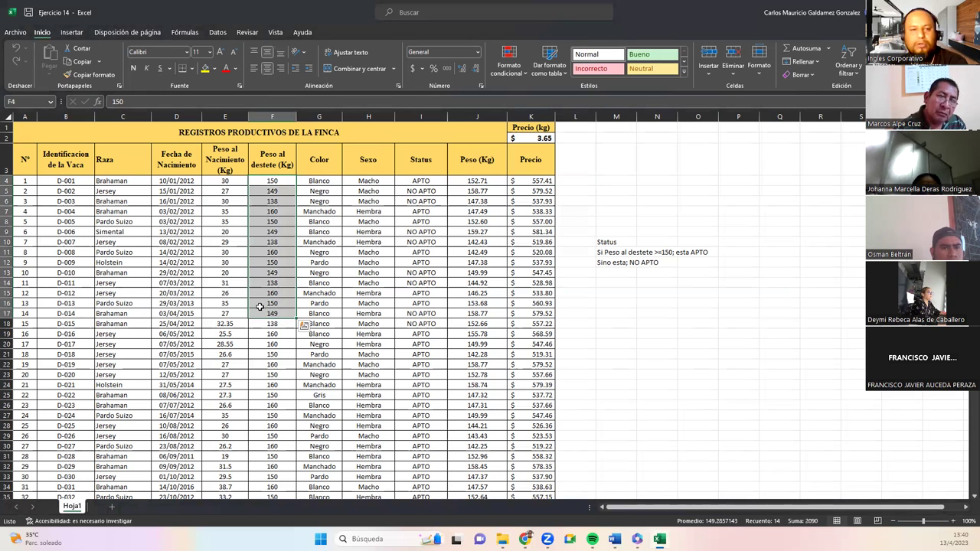
{"action": "left_click", "coordinate": [260, 307]}
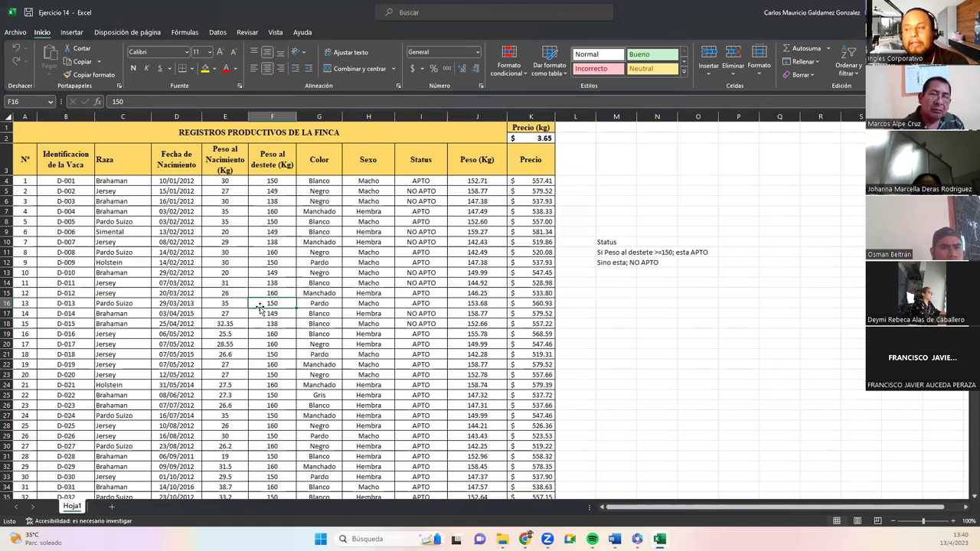
{"action": "left_click_drag", "start_coordinate": [264, 181], "coordinate": [258, 372]}
{"action": "scroll", "coordinate": [258, 372], "scroll_direction": "down", "scroll_amount": 20}
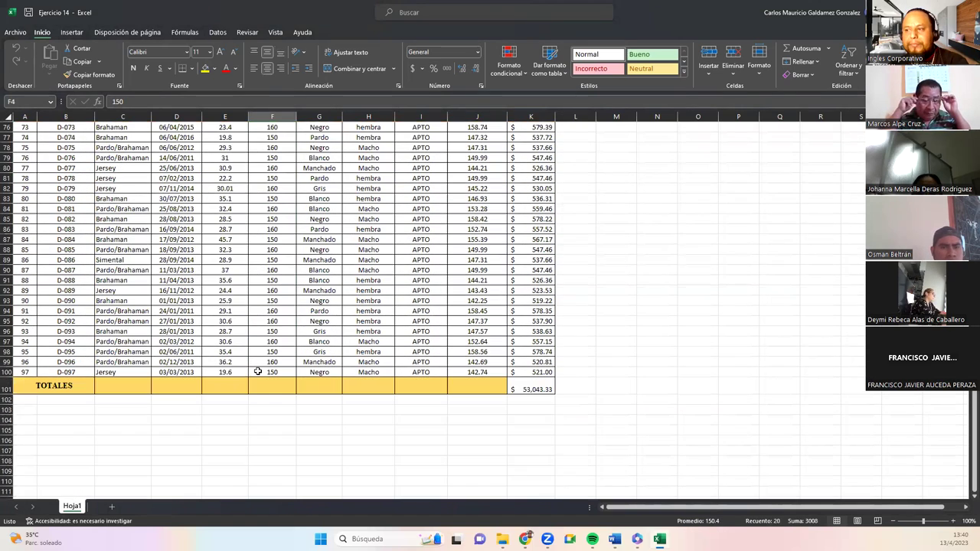
{"action": "left_click", "coordinate": [258, 371]}
{"action": "scroll", "coordinate": [258, 371], "scroll_direction": "up", "scroll_amount": 10}
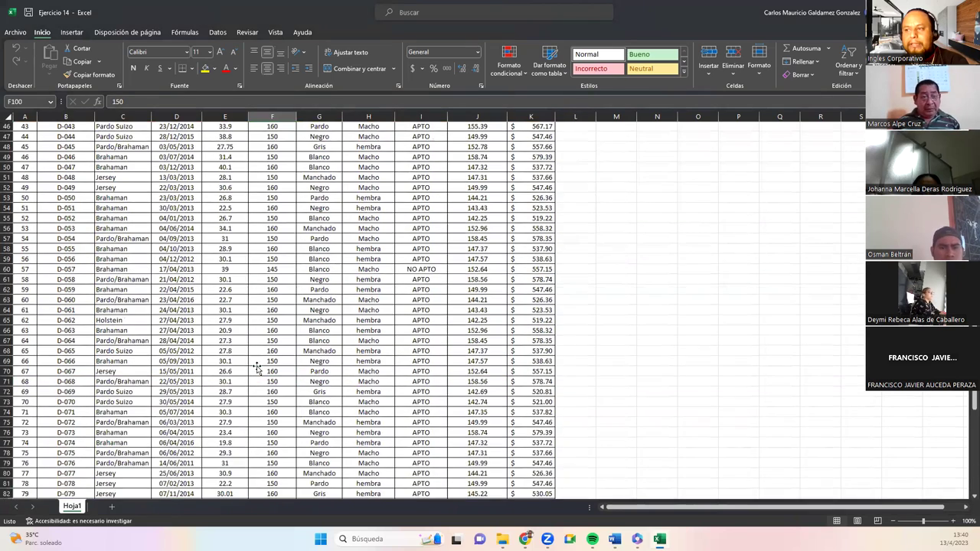
{"action": "scroll", "coordinate": [257, 369], "scroll_direction": "up", "scroll_amount": 15}
{"action": "left_click_drag", "start_coordinate": [264, 181], "coordinate": [261, 444]}
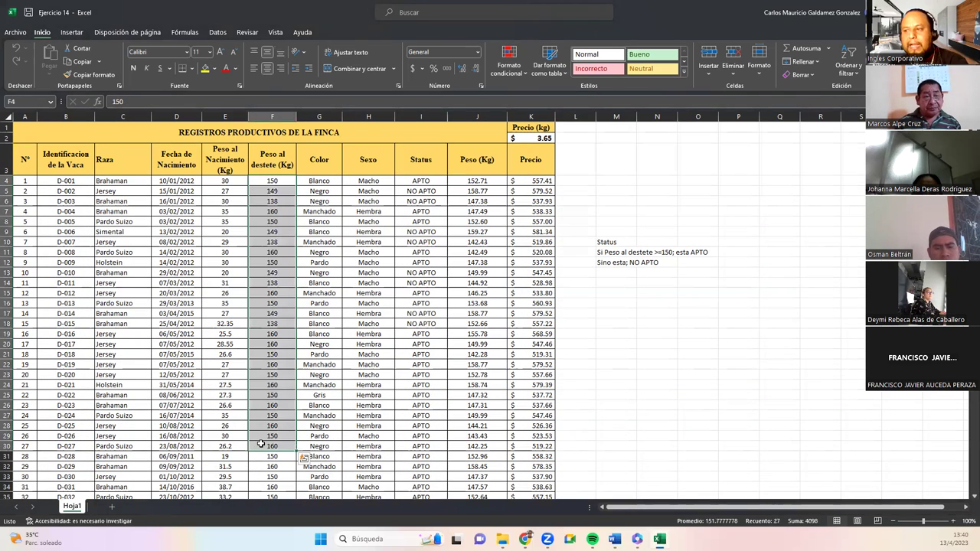
{"action": "left_click", "coordinate": [260, 444]}
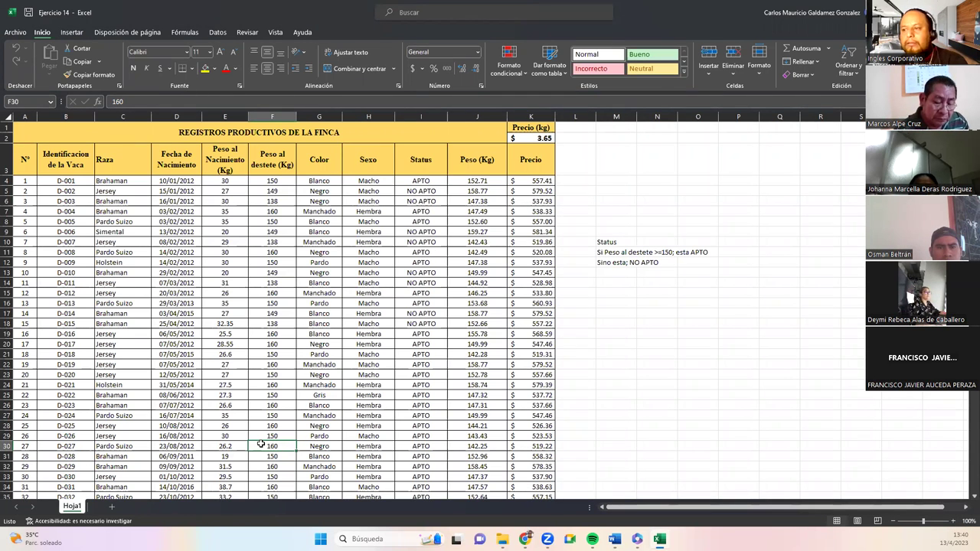
{"action": "left_click", "coordinate": [604, 230]}
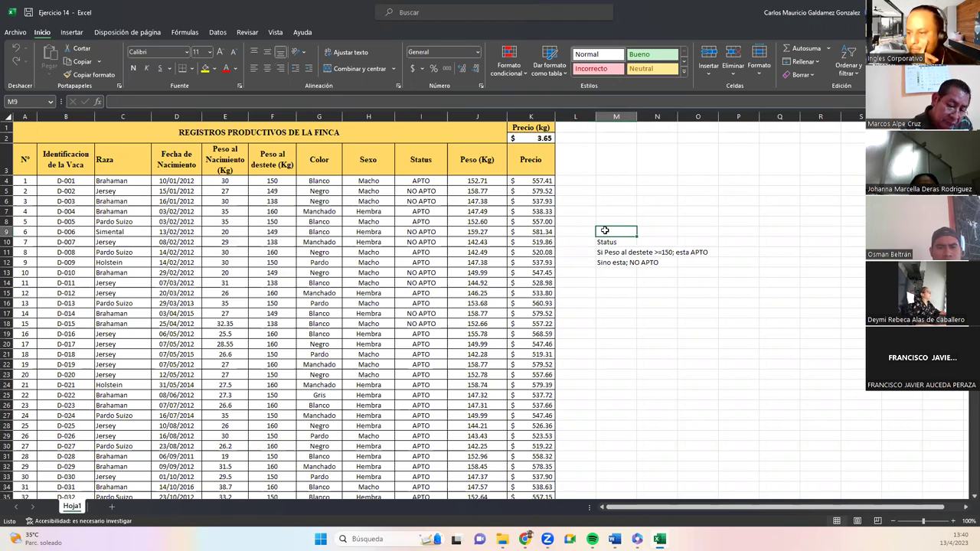
{"action": "type", "text": "98 - 160"}
Commit the '98 - 160' note in M9, look over cells M8 to M14, and bring up the table screenshot.
{"action": "key", "text": "Return"}
{"action": "left_click", "coordinate": [603, 221]}
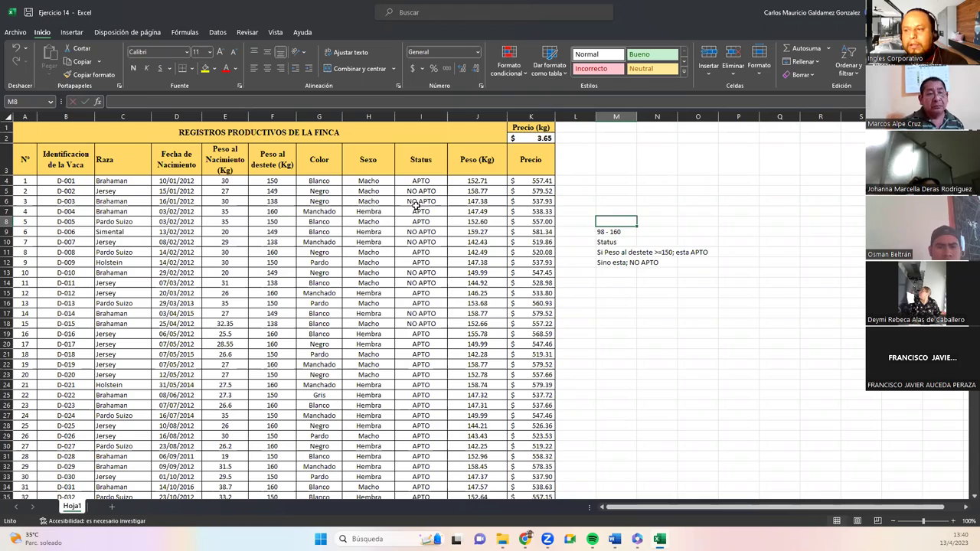
{"action": "scroll", "coordinate": [411, 358], "scroll_direction": "down", "scroll_amount": 5}
{"action": "scroll", "coordinate": [418, 359], "scroll_direction": "up", "scroll_amount": 5}
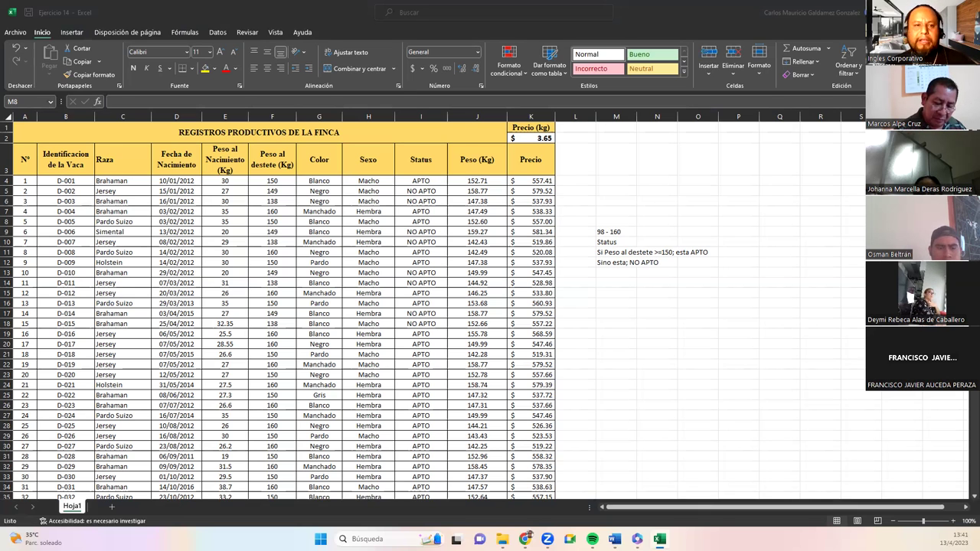
{"action": "left_click", "coordinate": [611, 266]}
{"action": "left_click", "coordinate": [611, 283]}
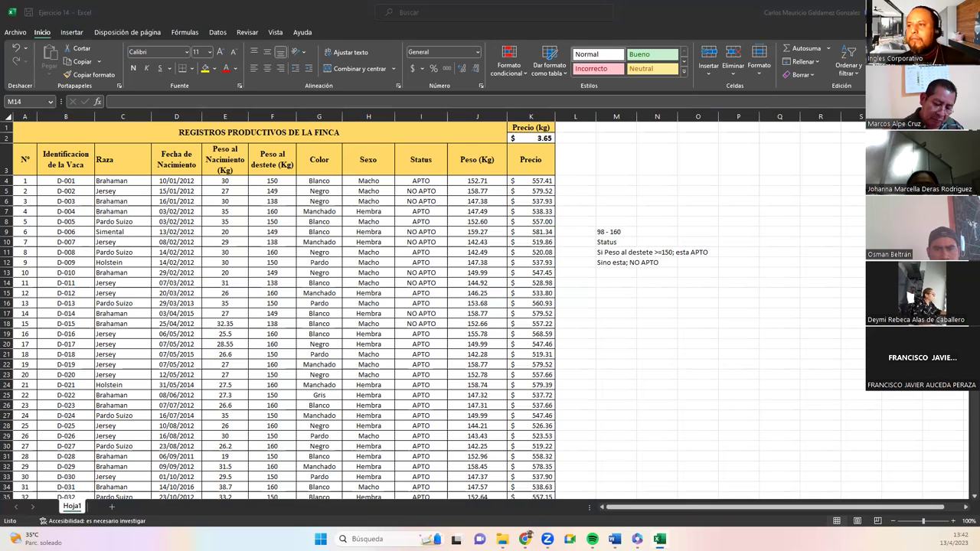
{"action": "left_click", "coordinate": [239, 242]}
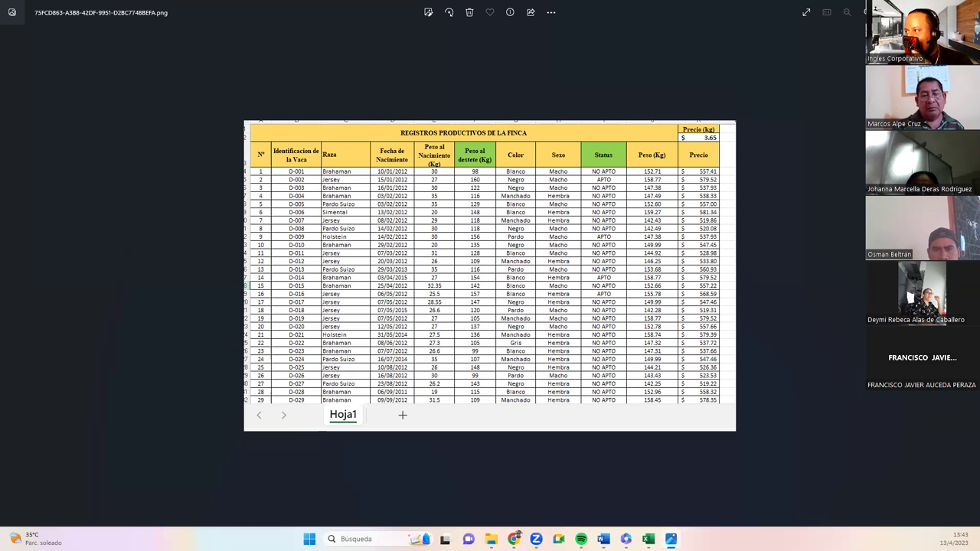
Close the farm-records screenshot in Windows Photos to get back to the Excel workbook.
{"action": "key", "text": "alt+F4"}
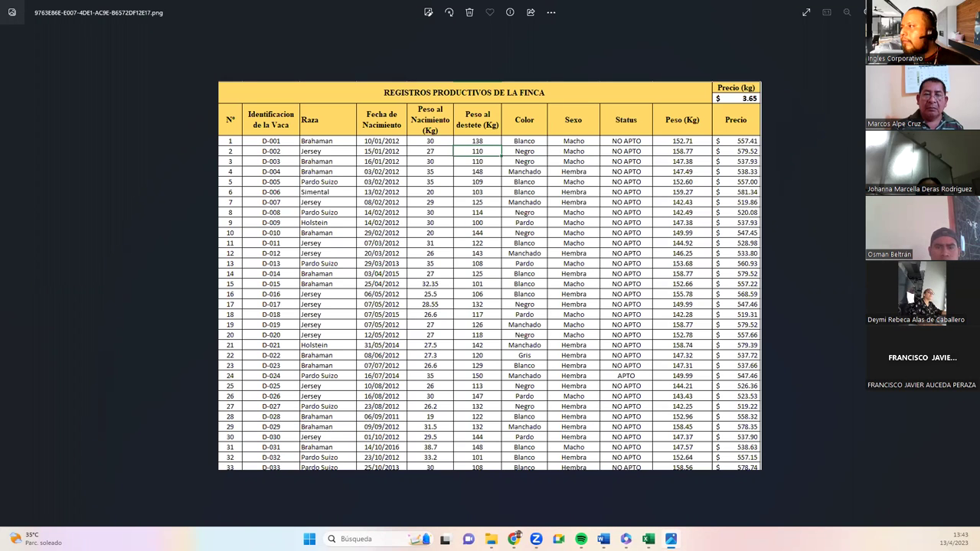
{"action": "mouse_move", "coordinate": [826, 12]}
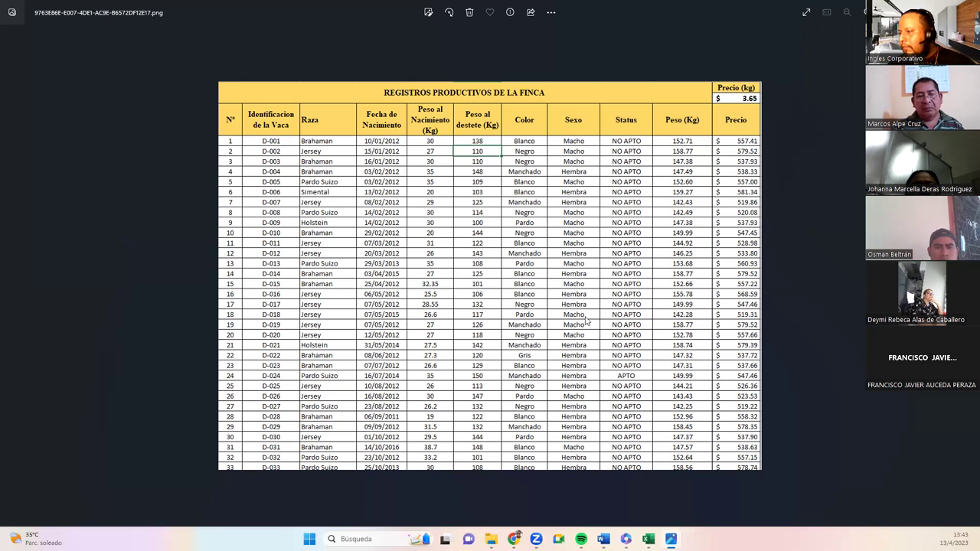
{"action": "key", "text": "alt+F4"}
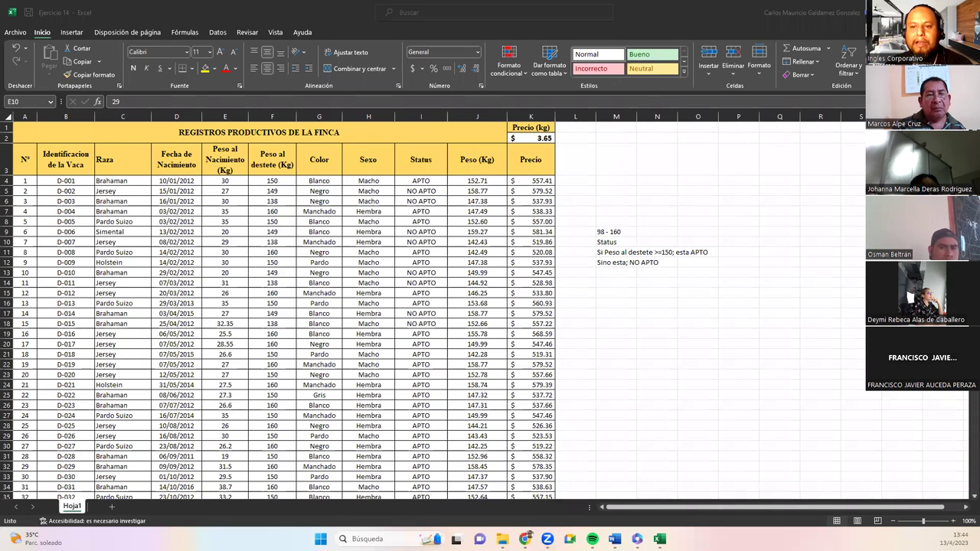
Enlarge cell M6 to 26-point type and type a sample password into it.
{"action": "left_click", "coordinate": [613, 202]}
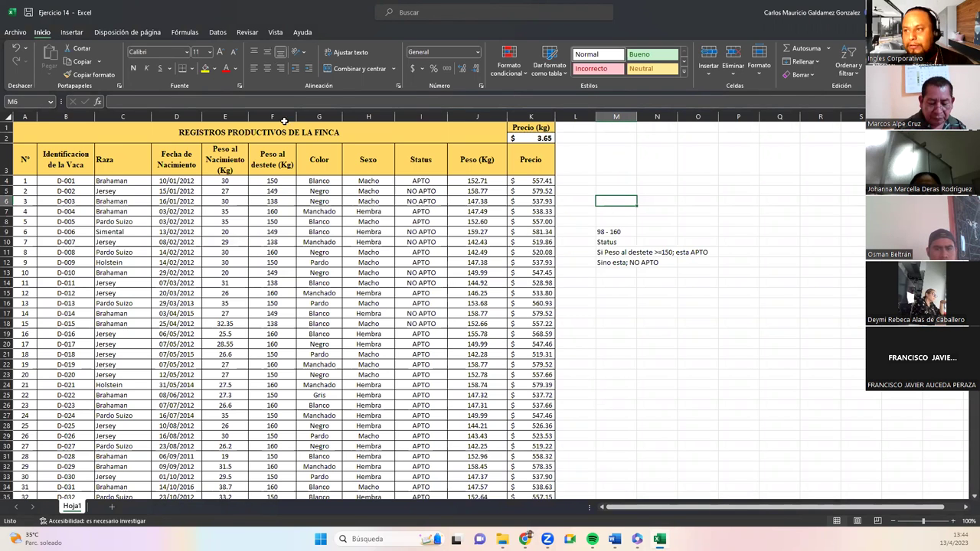
{"action": "left_click", "coordinate": [219, 52]}
{"action": "left_click", "coordinate": [219, 52]}
{"action": "left_click", "coordinate": [219, 52]}
{"action": "left_click", "coordinate": [219, 52]}
{"action": "left_click", "coordinate": [219, 52]}
{"action": "left_click", "coordinate": [219, 52]}
{"action": "left_click", "coordinate": [219, 52]}
{"action": "left_click", "coordinate": [219, 52]}
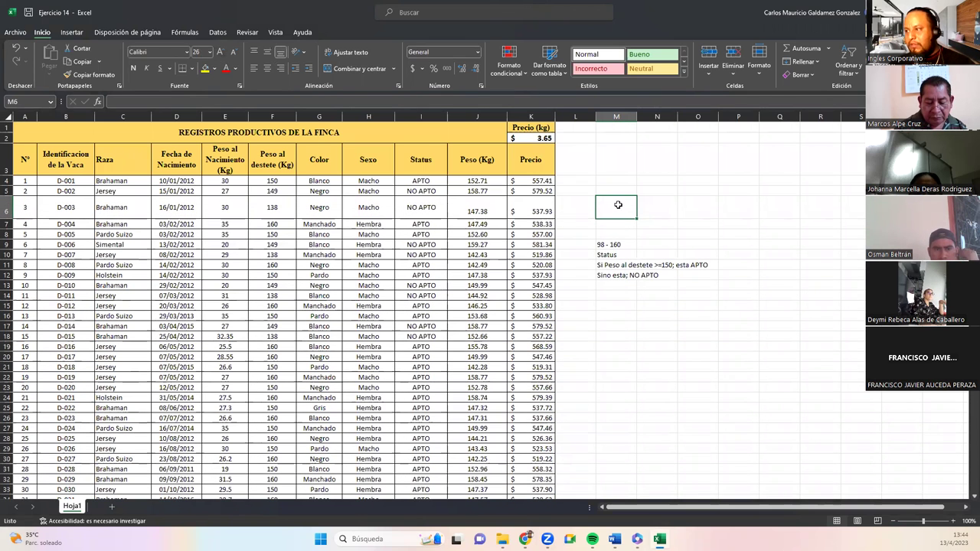
{"action": "double_click", "coordinate": [618, 205]}
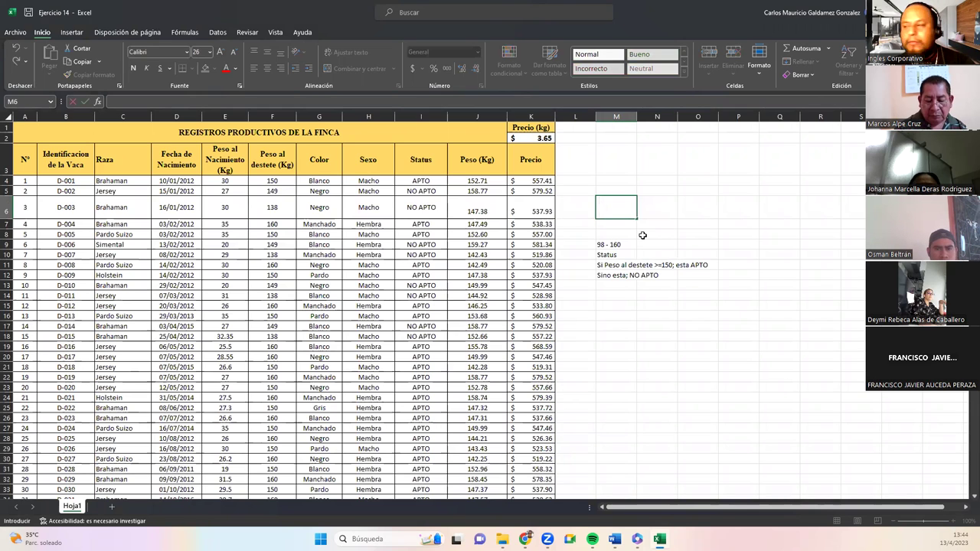
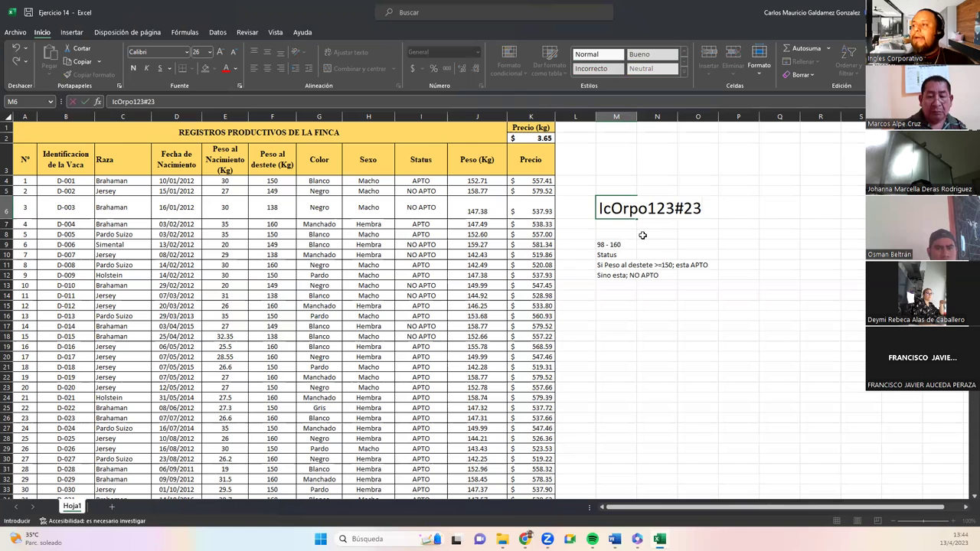
Check the capital letters in the M6 password, testing and removing an inserted L.
{"action": "left_click", "coordinate": [602, 208]}
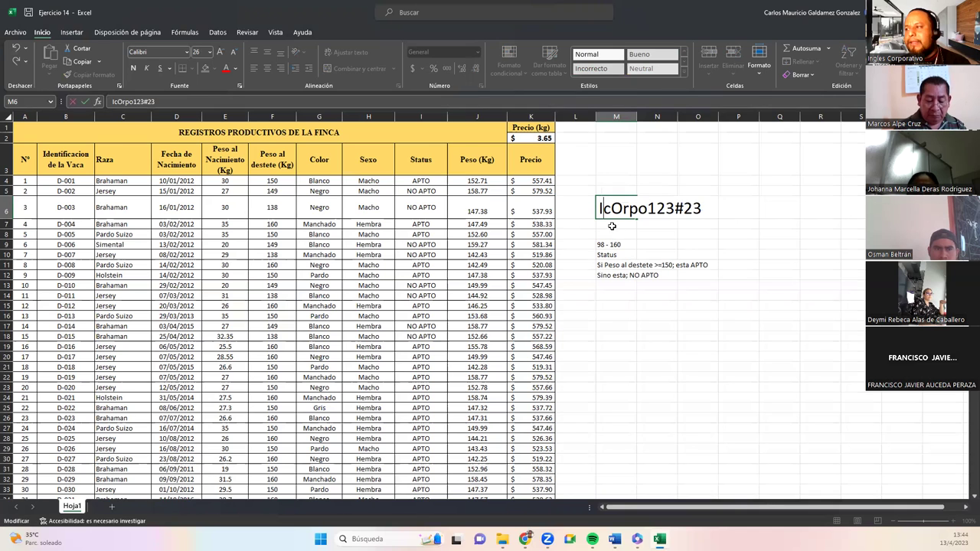
{"action": "type", "text": "l"}
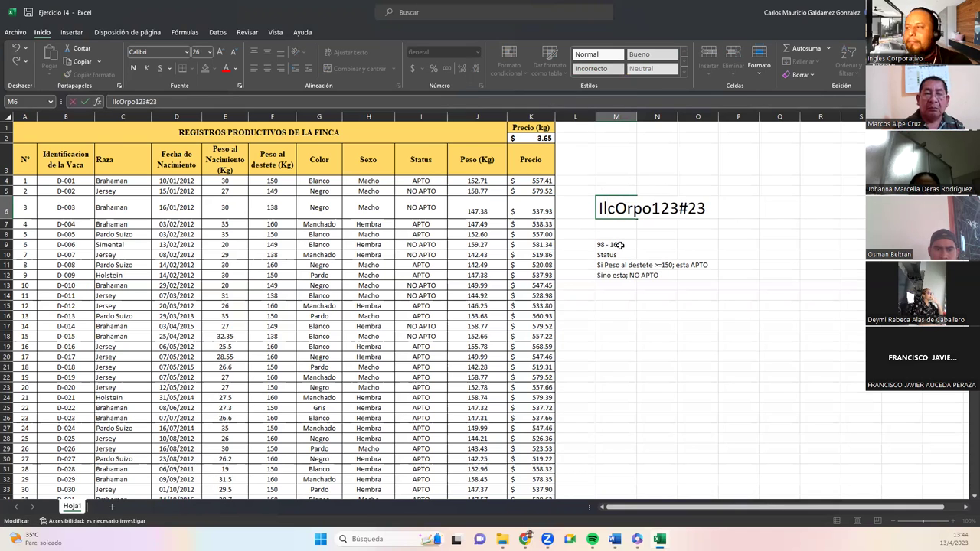
{"action": "key", "text": "BackSpace"}
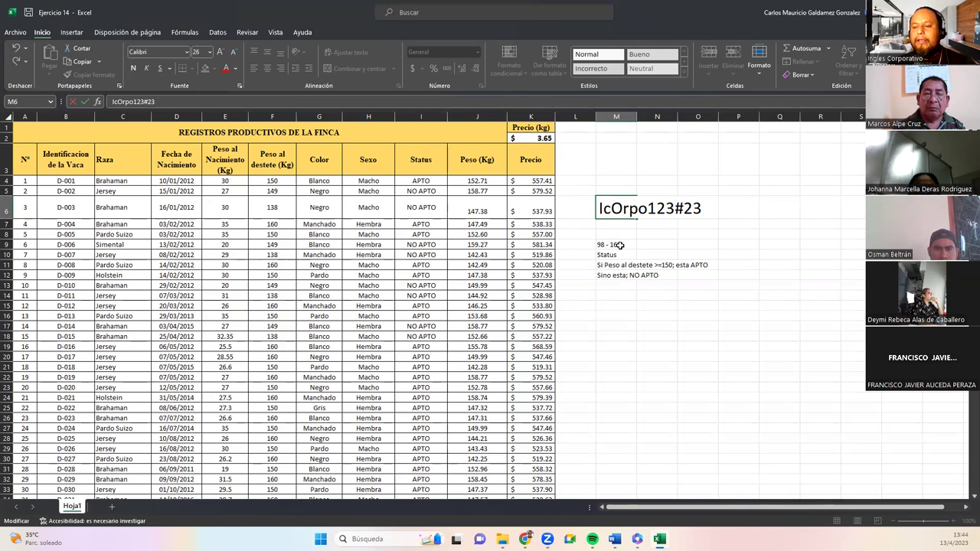
{"action": "type", "text": "L"}
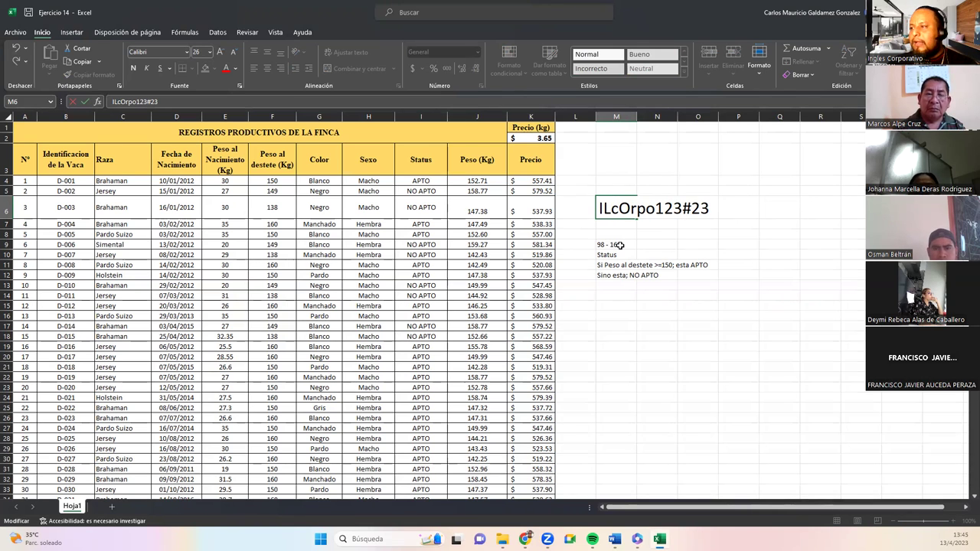
{"action": "key", "text": "BackSpace"}
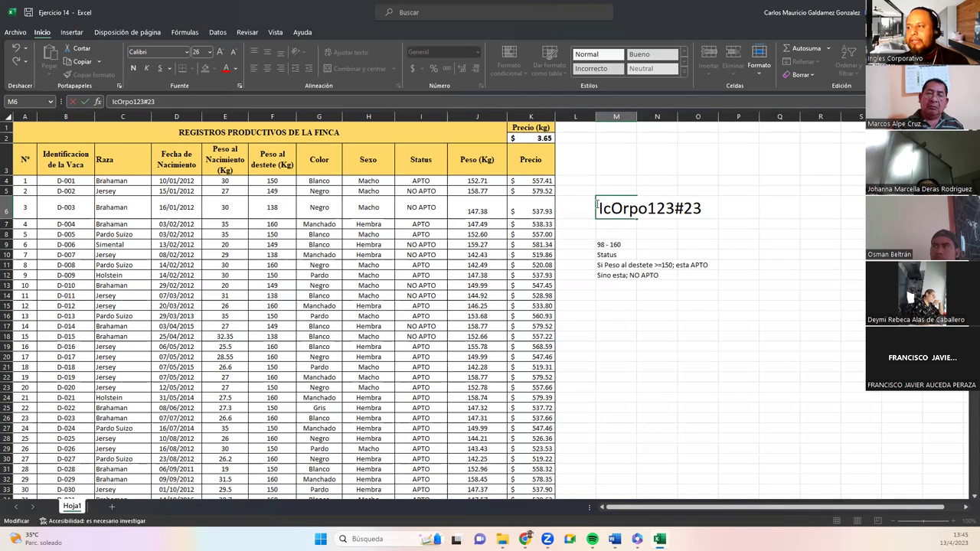
{"action": "left_click_drag", "start_coordinate": [614, 207], "coordinate": [622, 207]}
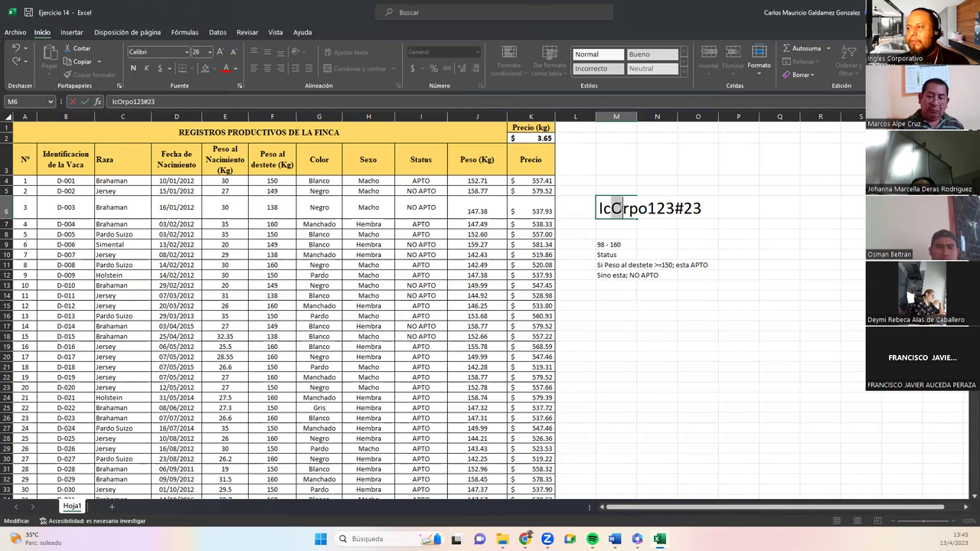
{"action": "left_click", "coordinate": [614, 207]}
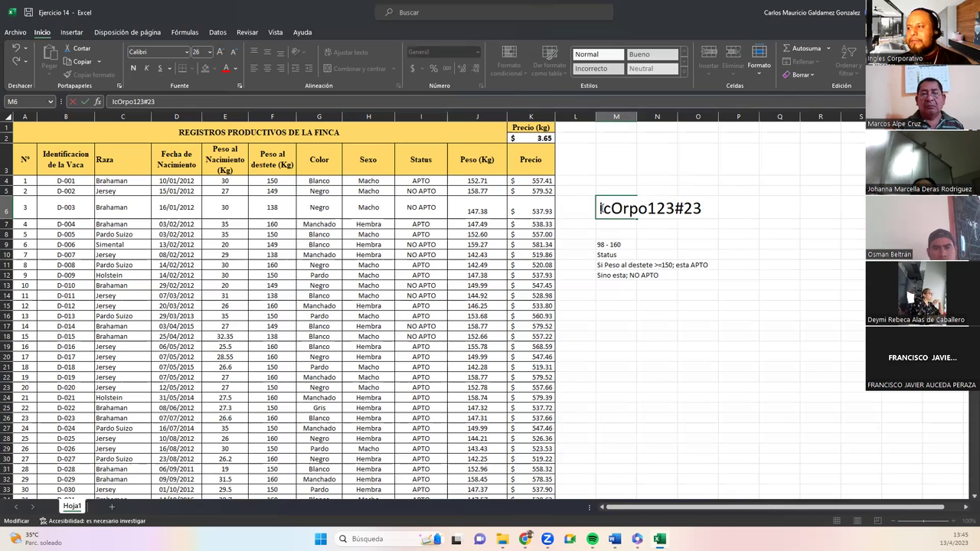
{"action": "left_click_drag", "start_coordinate": [613, 208], "coordinate": [622, 208]}
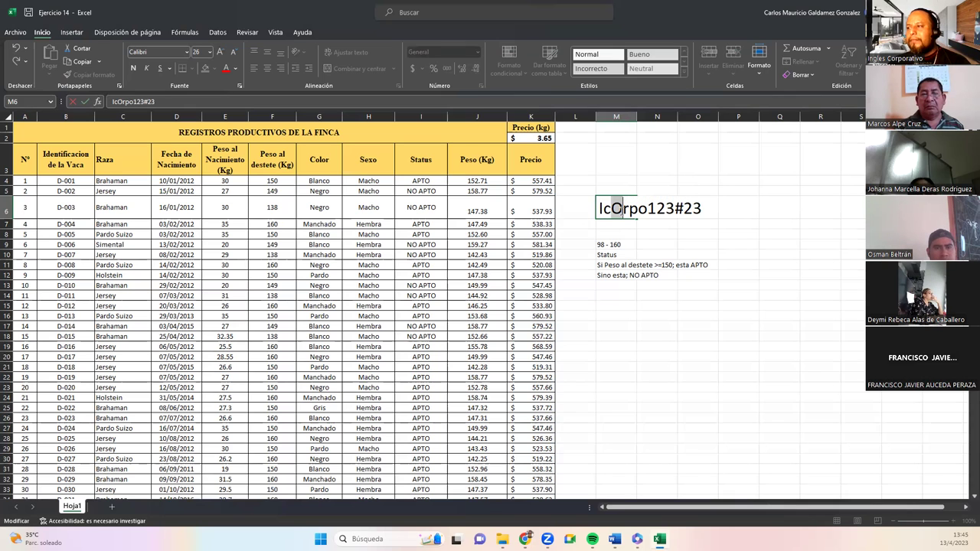
{"action": "left_click", "coordinate": [624, 211]}
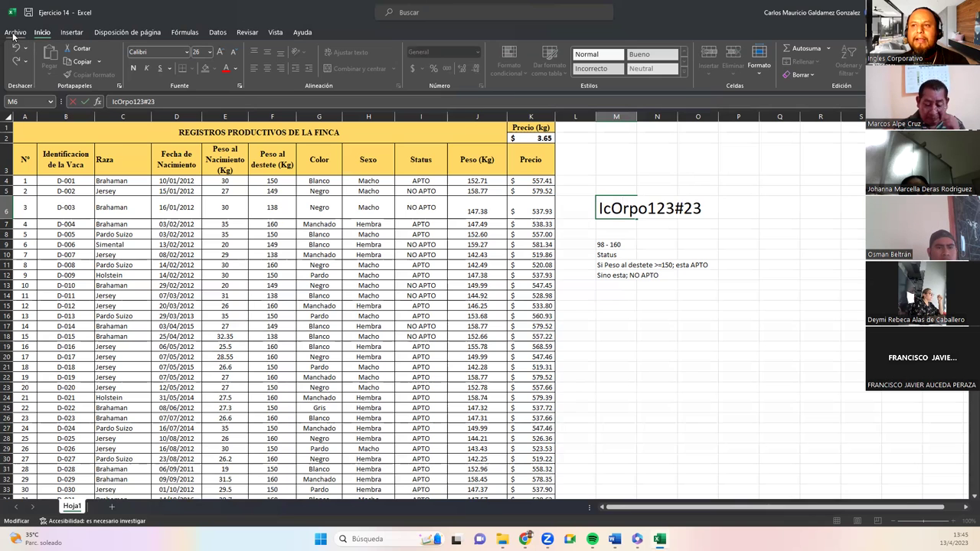
Re-encrypt the workbook via Proteger libro > Cifrar con contraseña, keeping the existing password, then select M4.
{"action": "left_click", "coordinate": [14, 32]}
{"action": "left_click", "coordinate": [40, 129]}
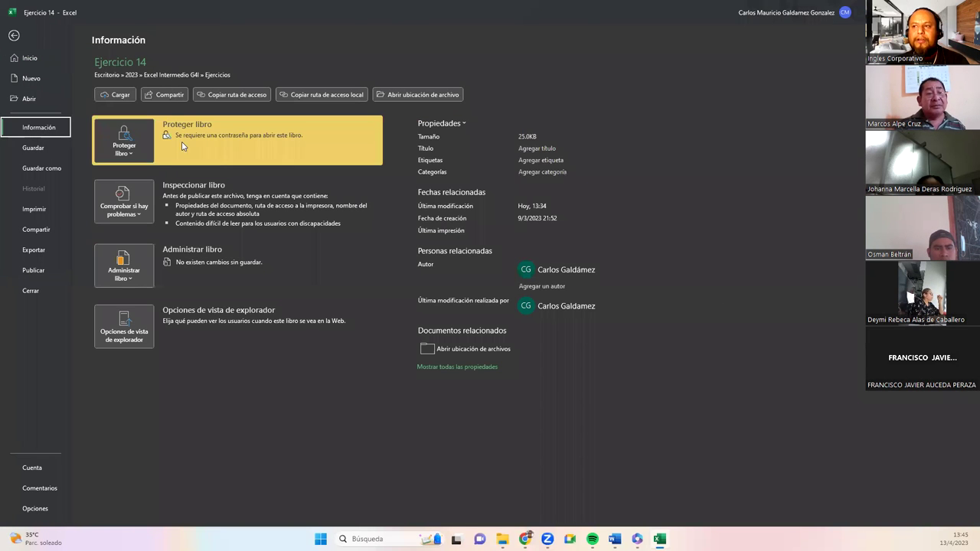
{"action": "left_click", "coordinate": [127, 149]}
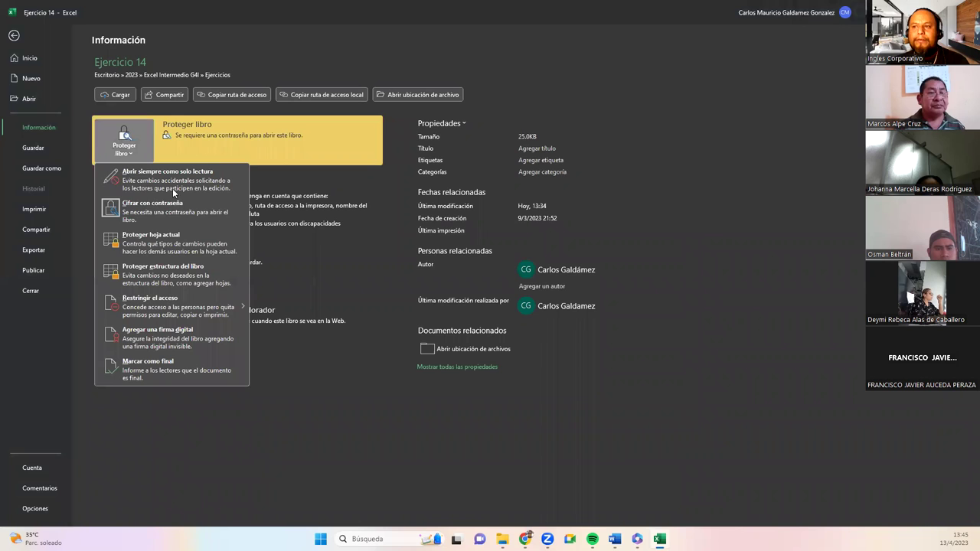
{"action": "left_click", "coordinate": [179, 210]}
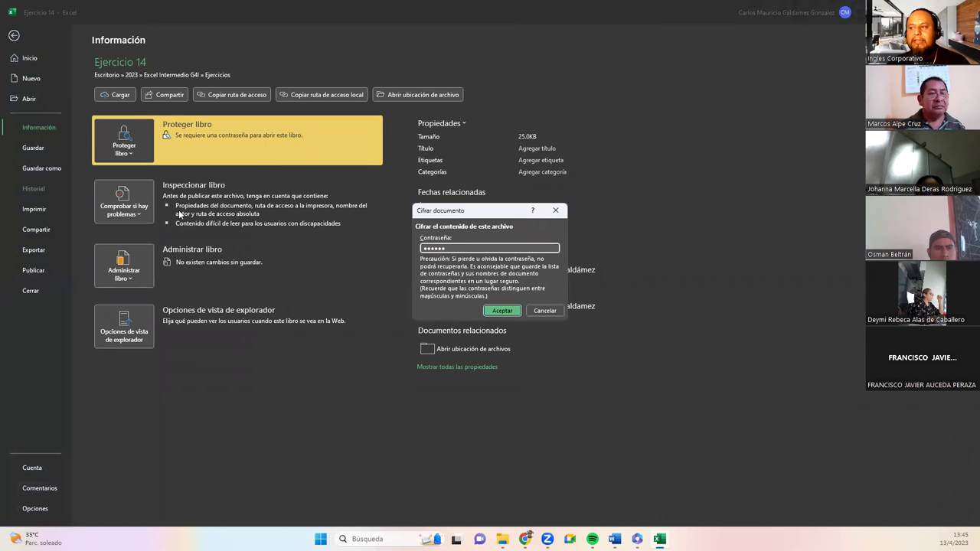
{"action": "key", "text": "Return"}
{"action": "key", "text": "Escape"}
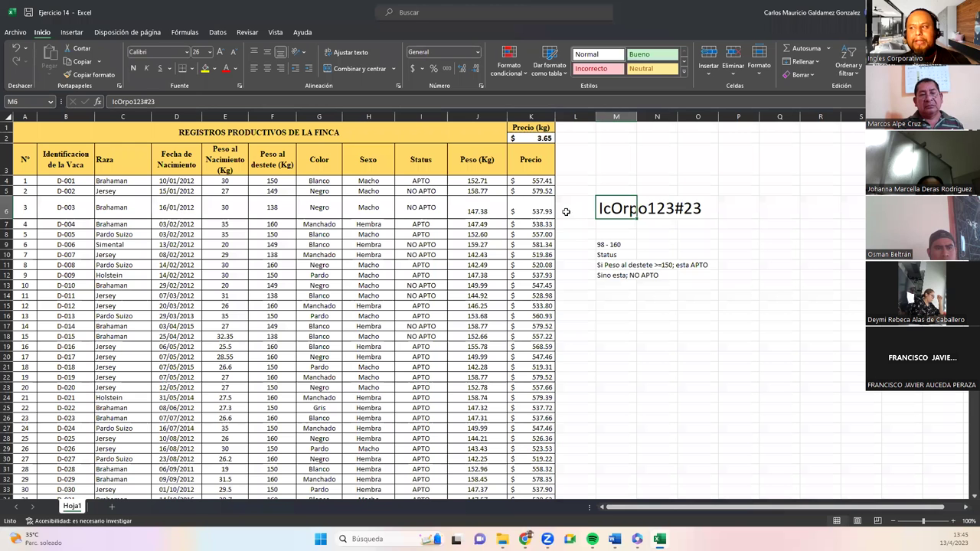
{"action": "left_click", "coordinate": [620, 182]}
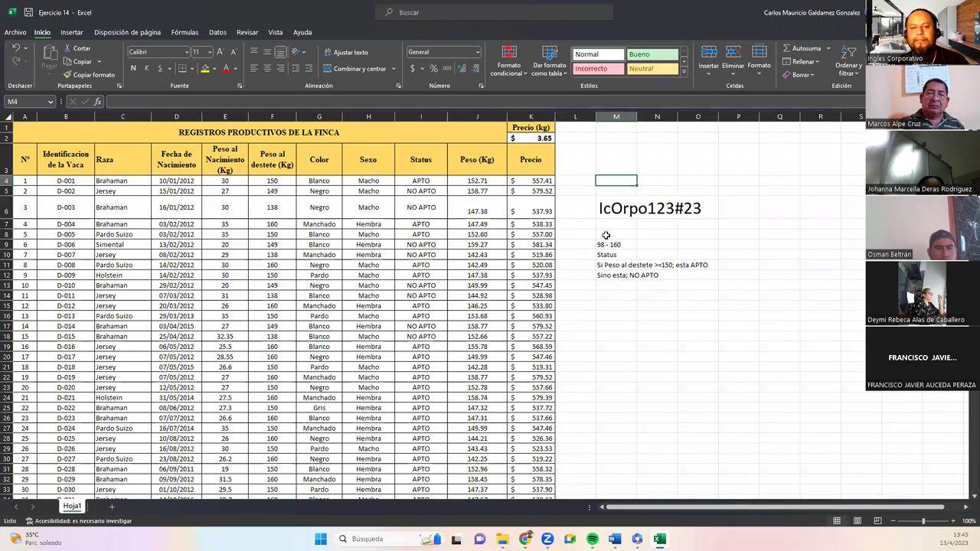
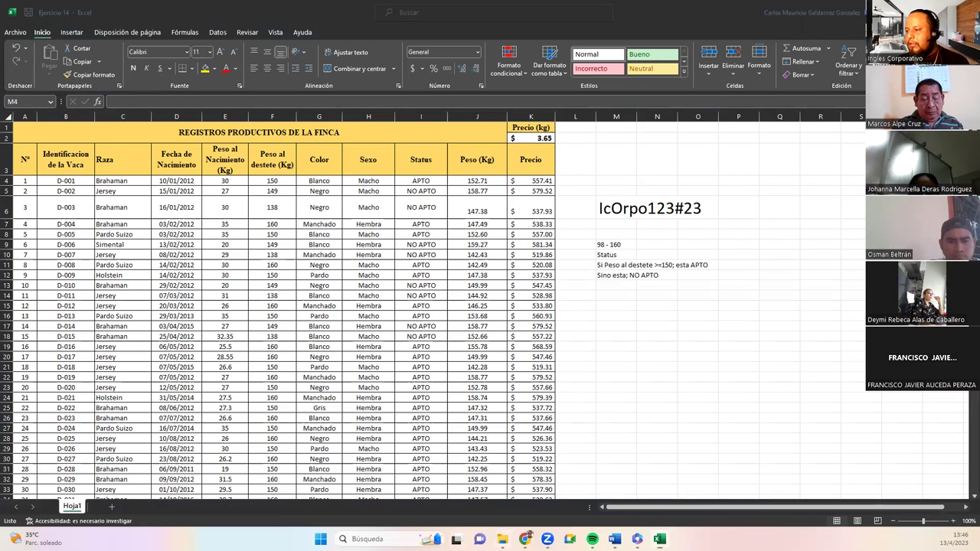
Open the Ejercicios folder of exercise workbooks from the taskbar.
{"action": "left_click", "coordinate": [503, 539]}
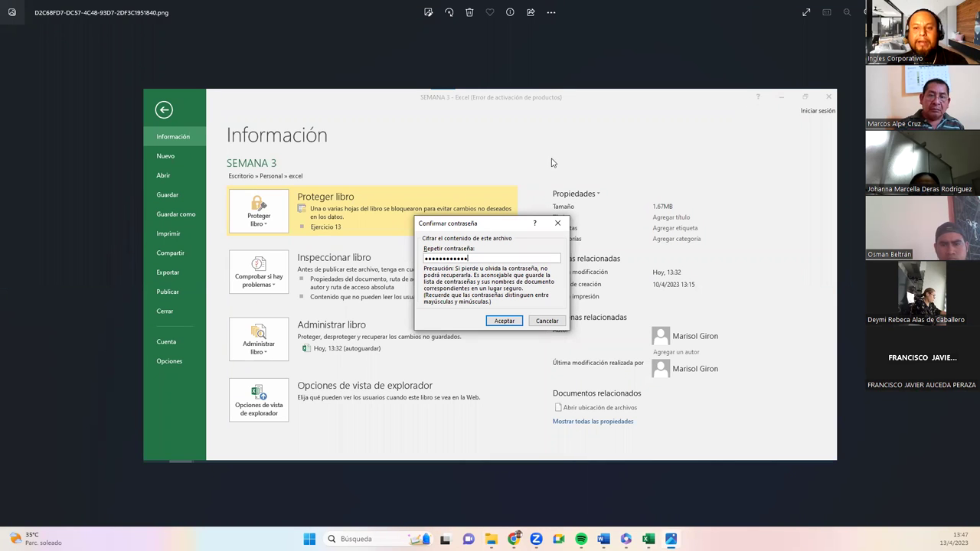
Close the password-dialog screenshots and the Ejercicios folder window, returning to the Ejercicio 14 sheet.
{"action": "key", "text": "alt+F4"}
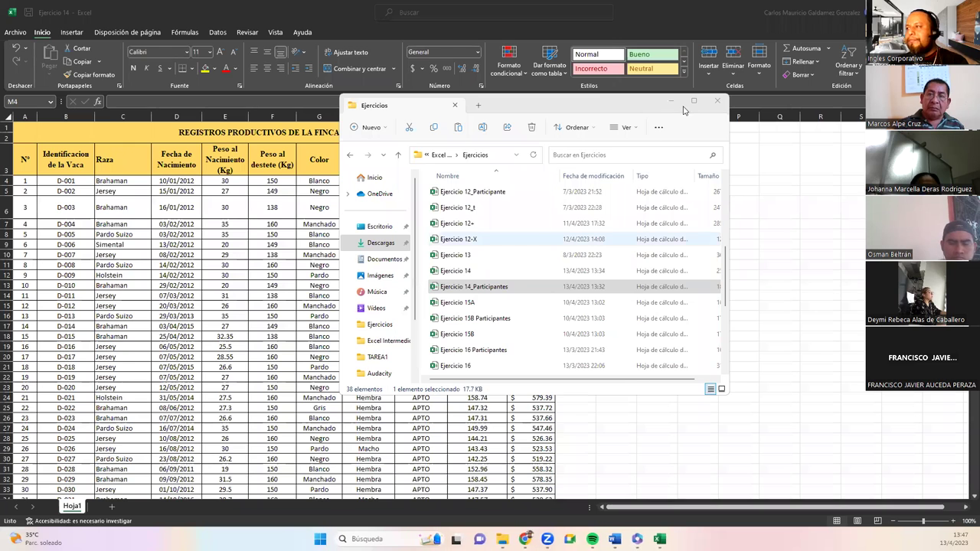
{"action": "key", "text": "alt+F4"}
{"action": "left_click", "coordinate": [375, 347]}
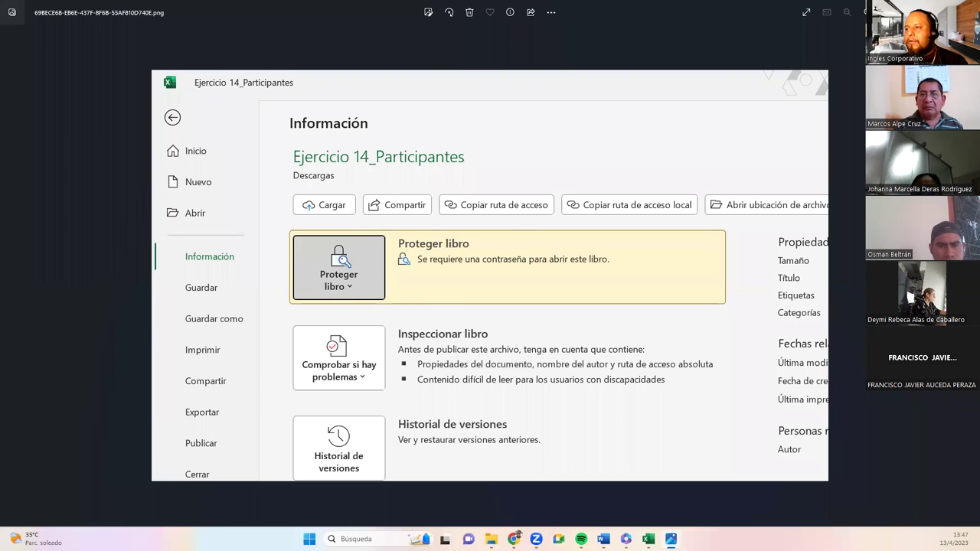
{"action": "key", "text": "alt+F4"}
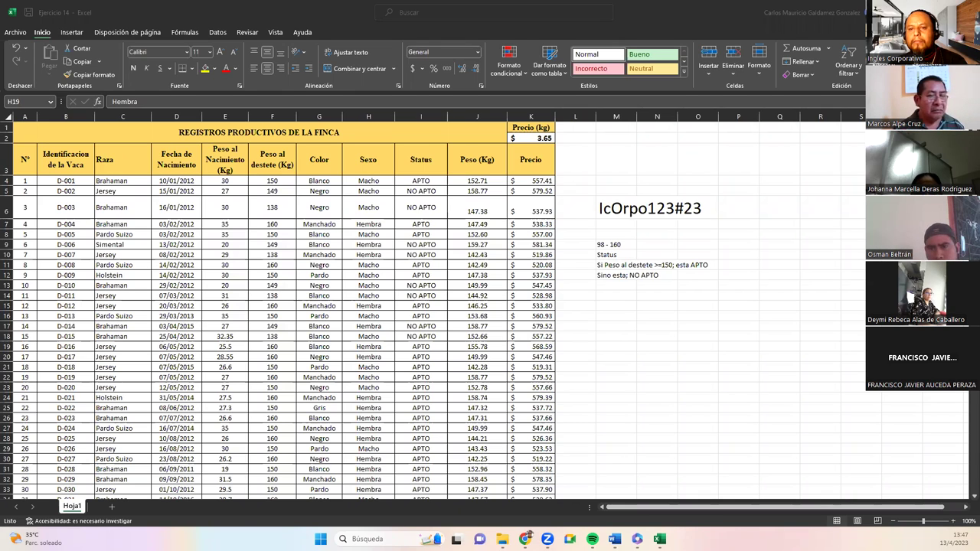
{"action": "left_click", "coordinate": [602, 208]}
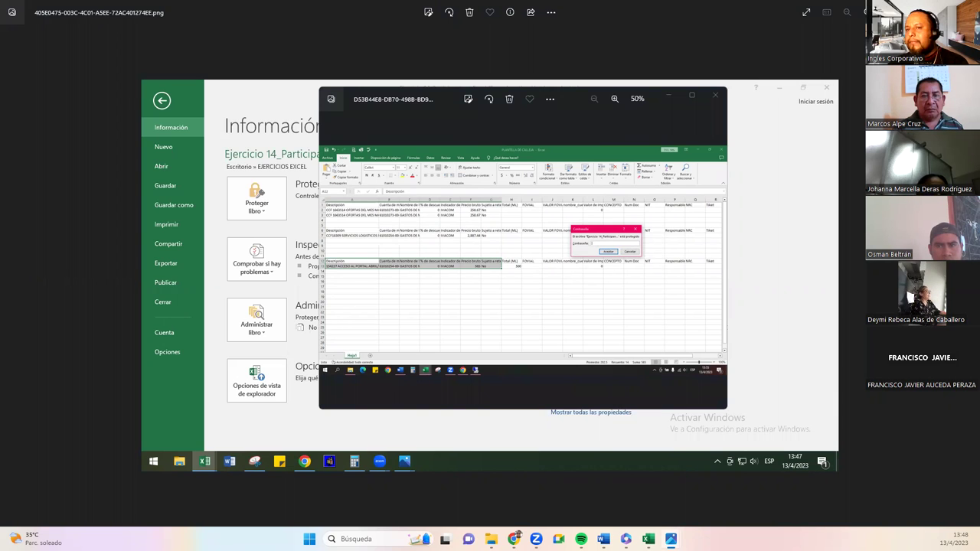
{"action": "left_click", "coordinate": [715, 94]}
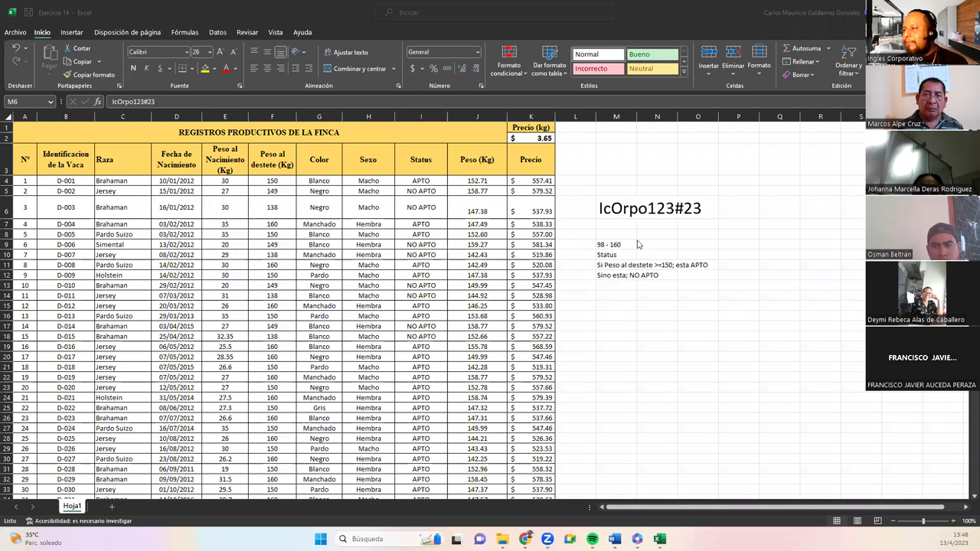
Review the '98 - 160' and 'Sino esta; NO APTO' notes in M9 and M12.
{"action": "left_click", "coordinate": [615, 245]}
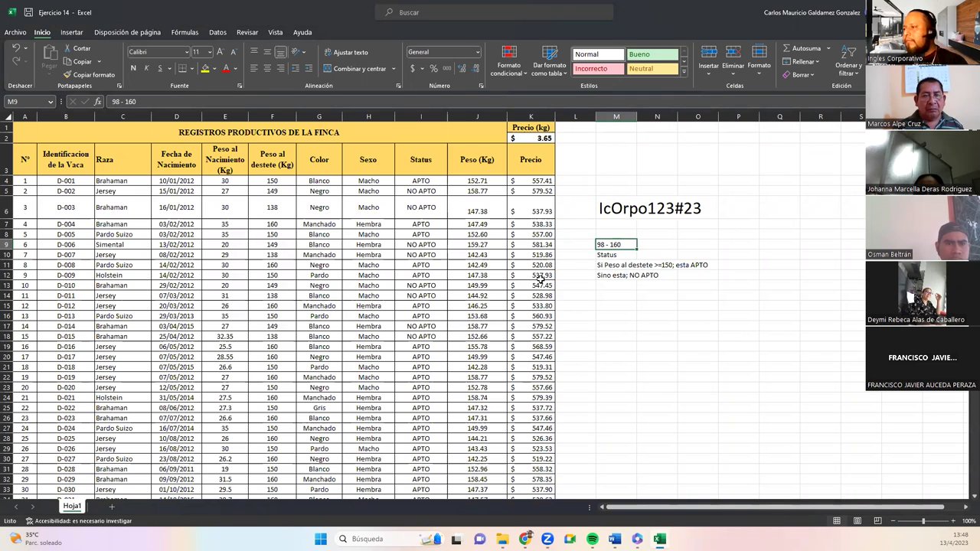
{"action": "left_click", "coordinate": [615, 275]}
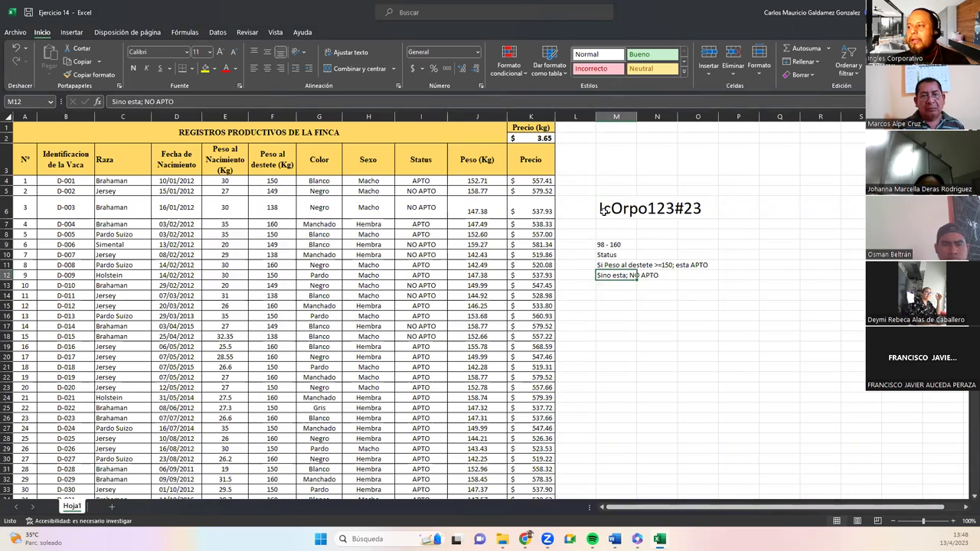
{"action": "left_click", "coordinate": [637, 209]}
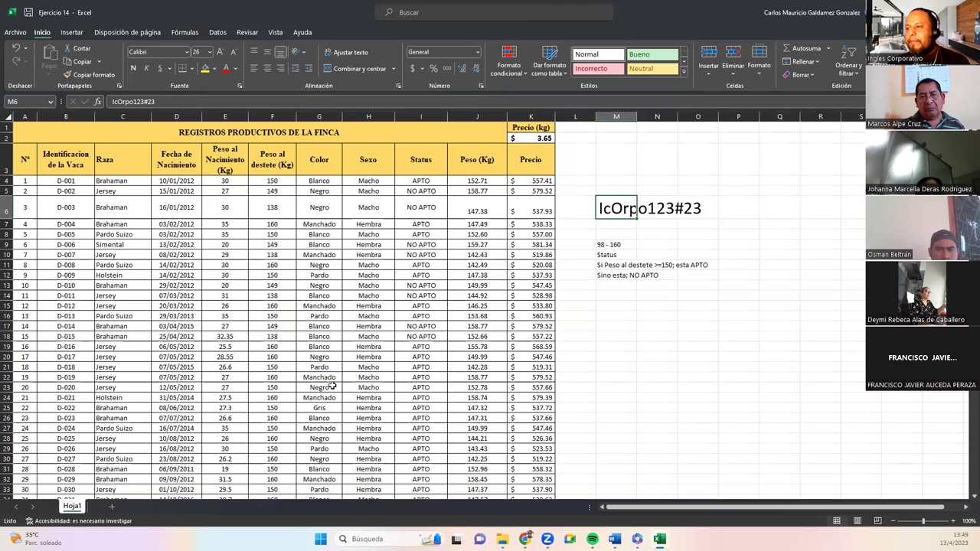
Check the Status formula, E6 weight and D6 birth date, then clear the password from M6.
{"action": "left_click", "coordinate": [415, 326]}
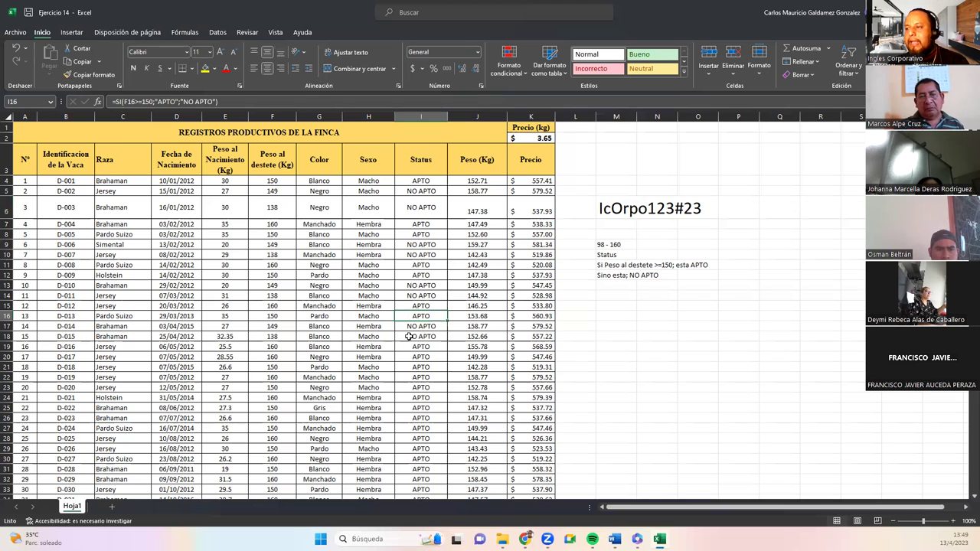
{"action": "left_click", "coordinate": [211, 203]}
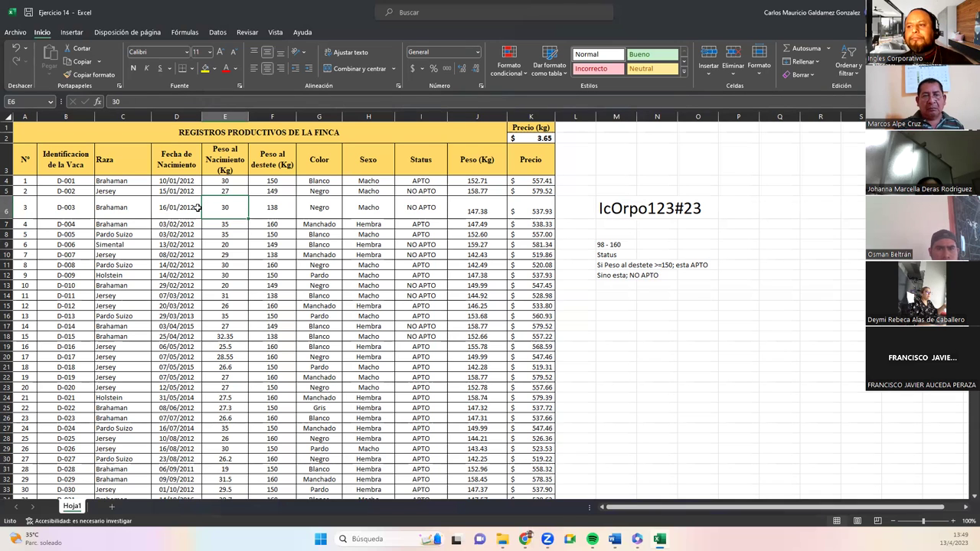
{"action": "left_click", "coordinate": [186, 208]}
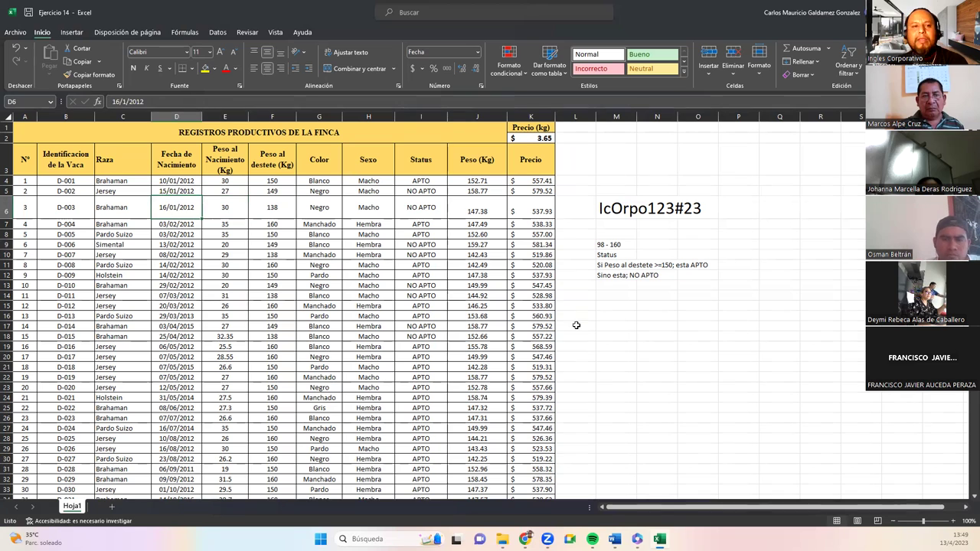
{"action": "left_click", "coordinate": [607, 214]}
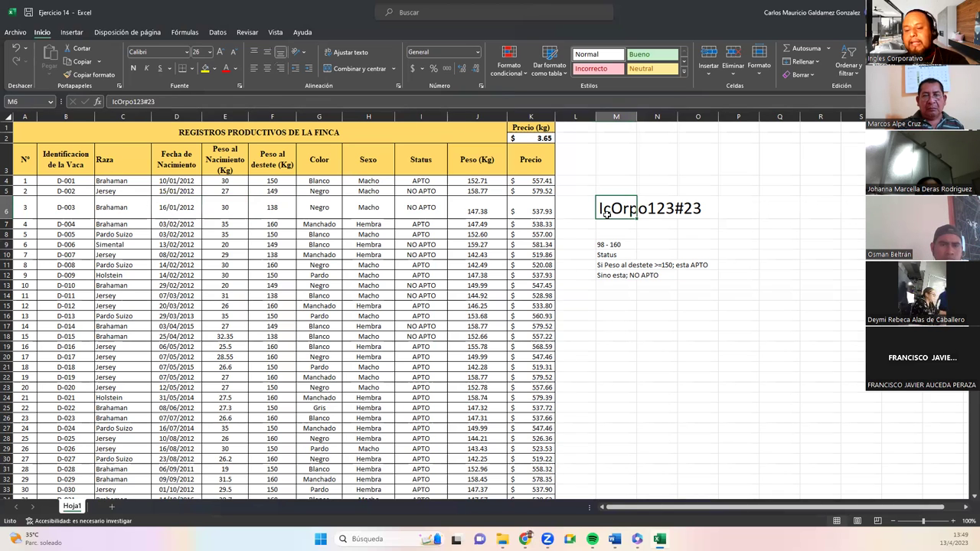
{"action": "key", "text": "Delete"}
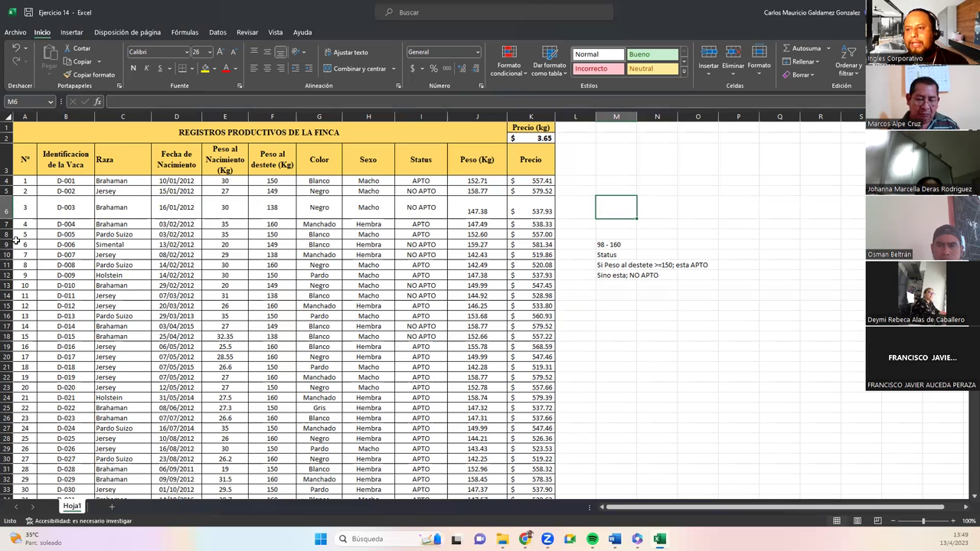
Undo to restore row 6's normal height and font, then review H15, M9:M12, F13 and G12.
{"action": "key", "text": "ctrl+z"}
{"action": "key", "text": "ctrl+z"}
{"action": "key", "text": "ctrl+z"}
{"action": "key", "text": "ctrl+z"}
{"action": "key", "text": "ctrl+z"}
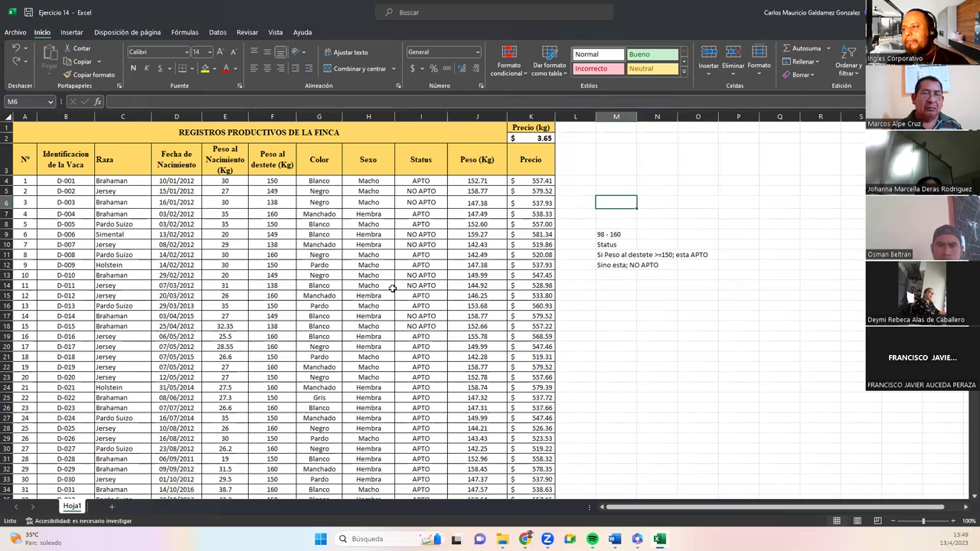
{"action": "key", "text": "ctrl+z"}
{"action": "key", "text": "ctrl+z"}
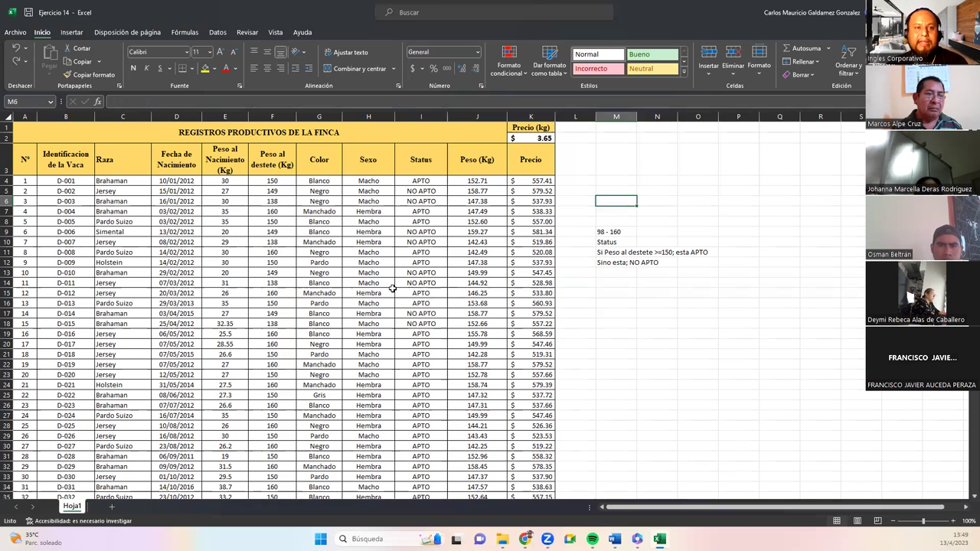
{"action": "left_click", "coordinate": [391, 290]}
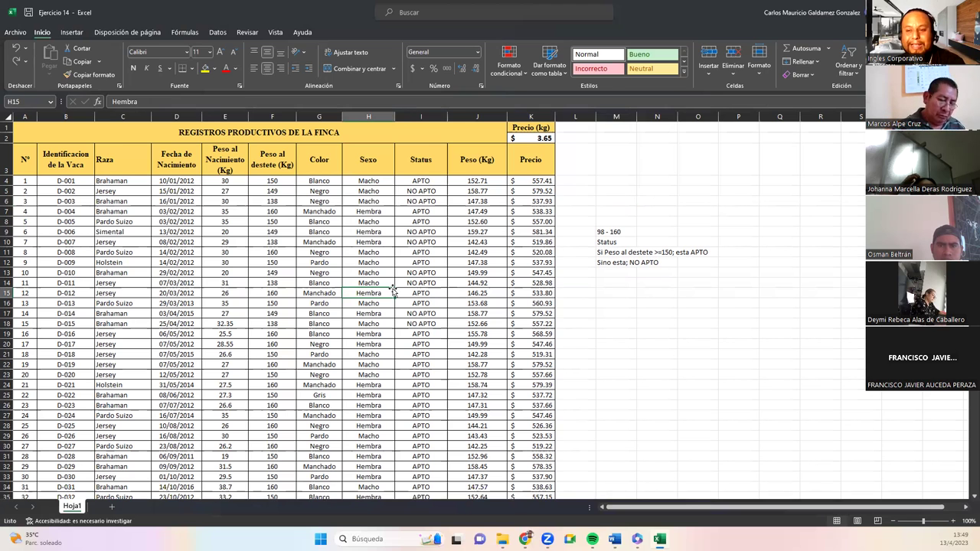
{"action": "left_click_drag", "start_coordinate": [605, 232], "coordinate": [611, 264]}
{"action": "left_click", "coordinate": [608, 263]}
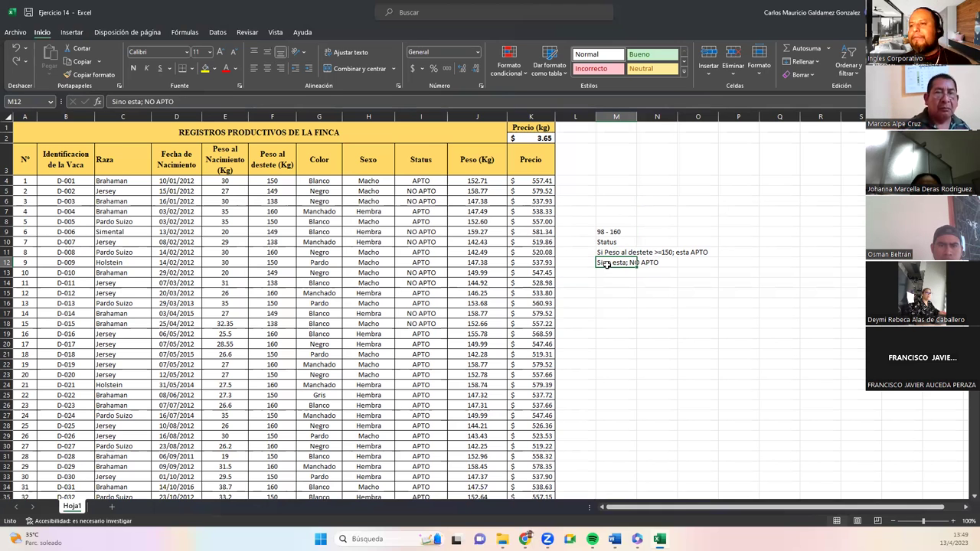
{"action": "left_click", "coordinate": [250, 271]}
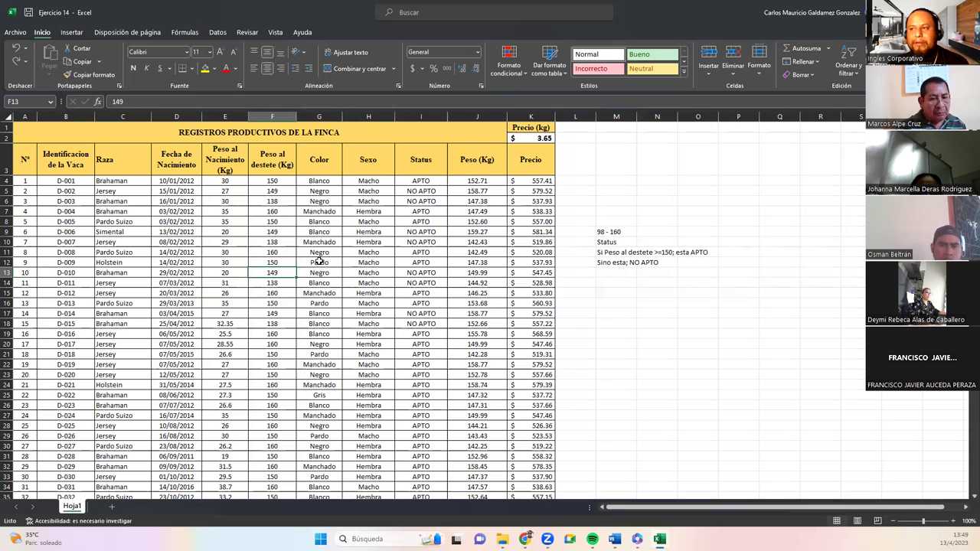
{"action": "left_click", "coordinate": [319, 261]}
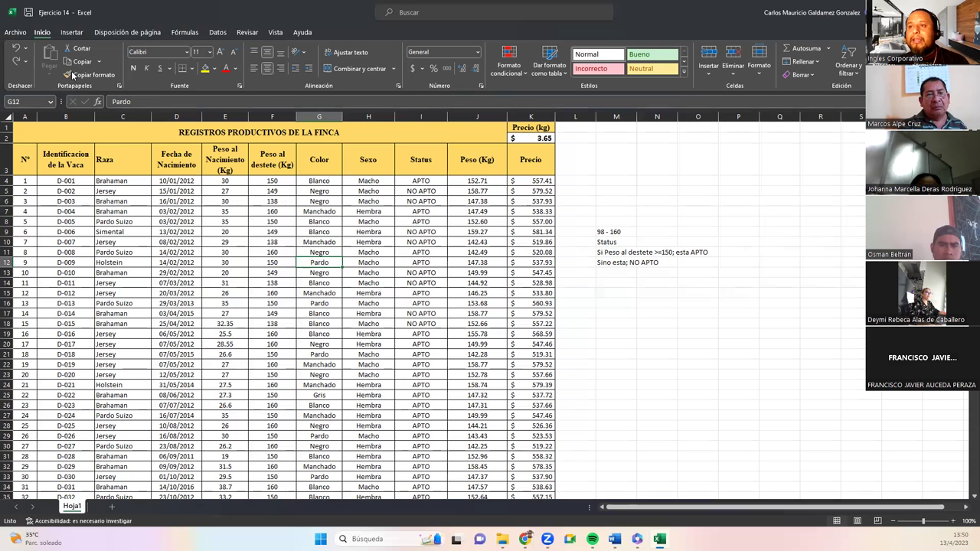
Empty the open password in Proteger libro > Cifrar con contraseña and confirm with Aceptar.
{"action": "left_click", "coordinate": [15, 33]}
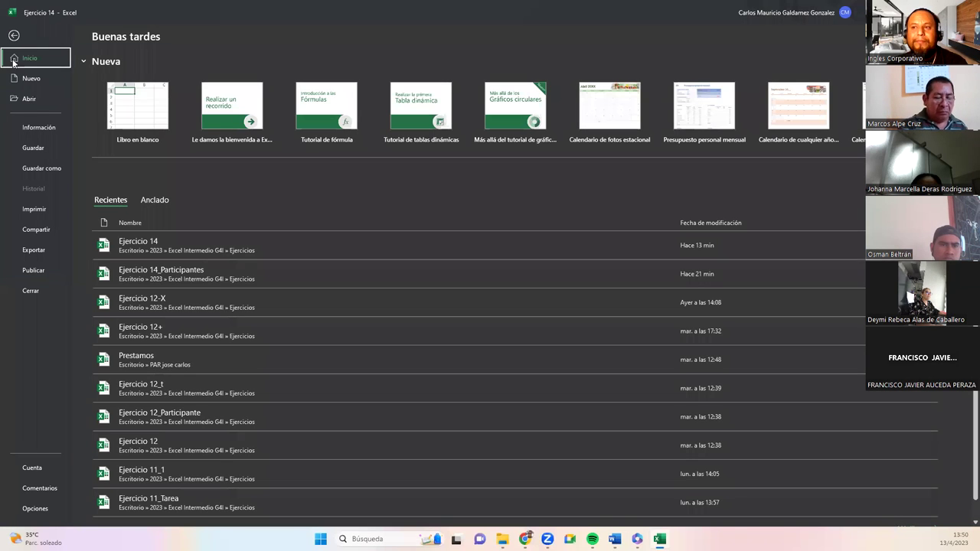
{"action": "left_click", "coordinate": [36, 128]}
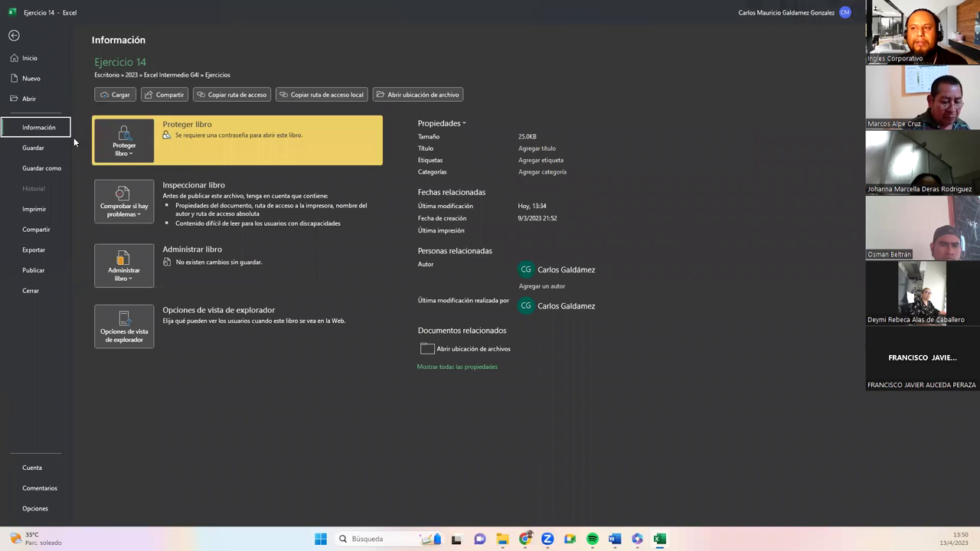
{"action": "left_click", "coordinate": [124, 141]}
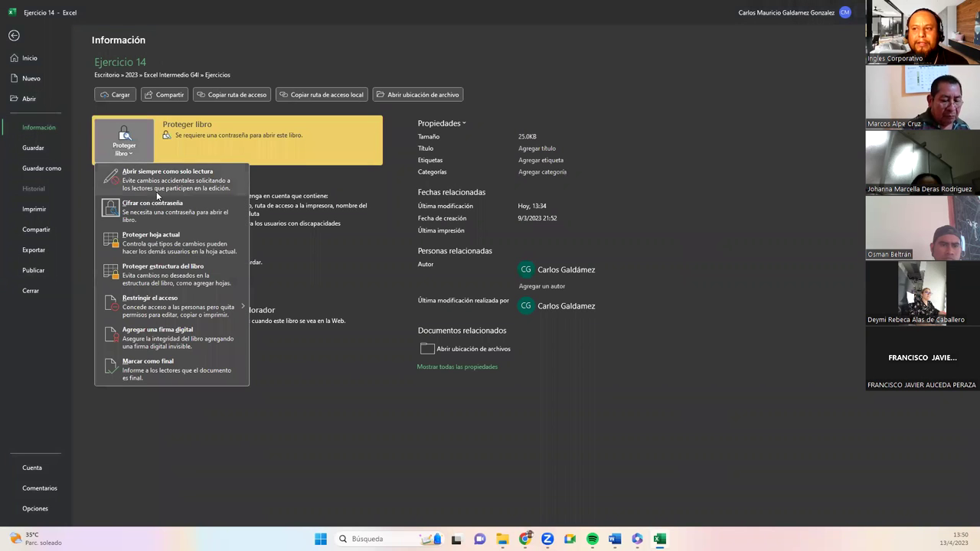
{"action": "left_click", "coordinate": [170, 219]}
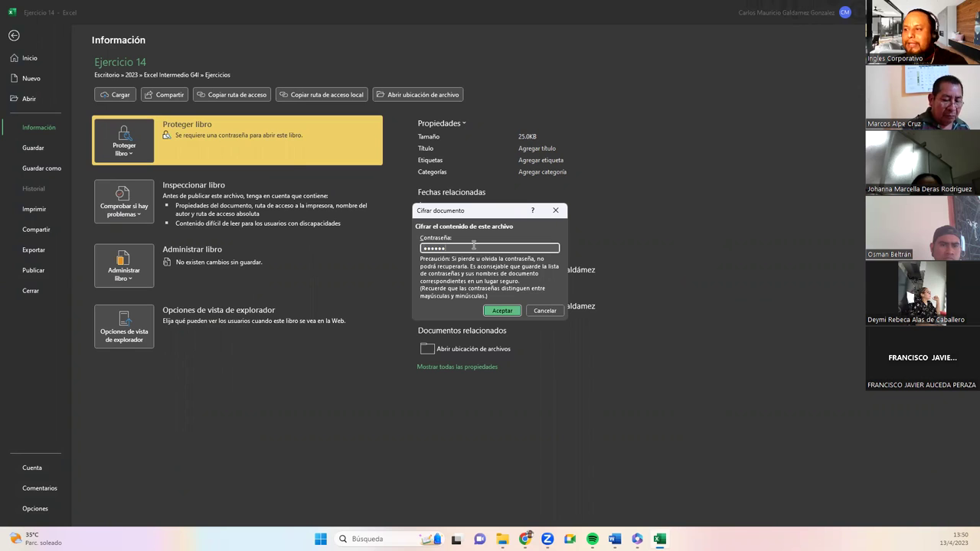
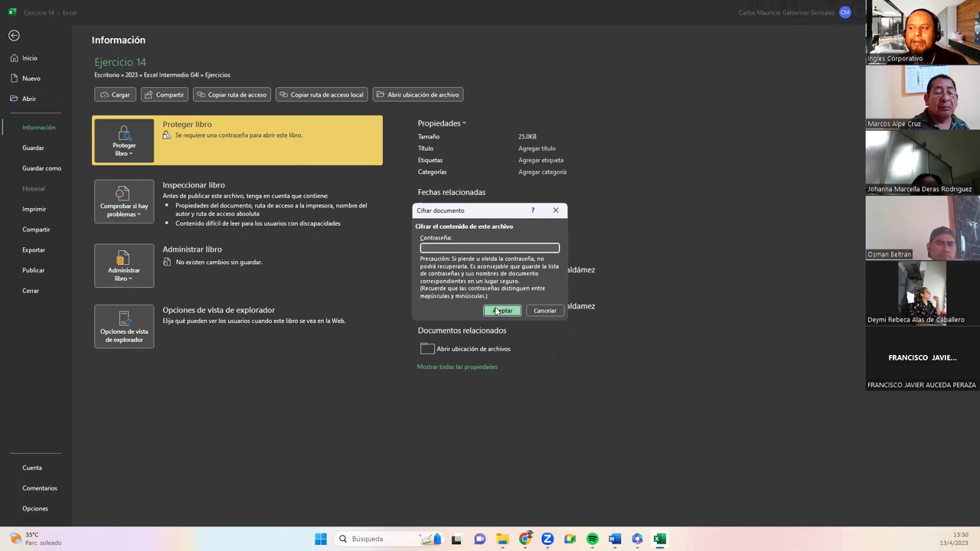
{"action": "left_click", "coordinate": [499, 311]}
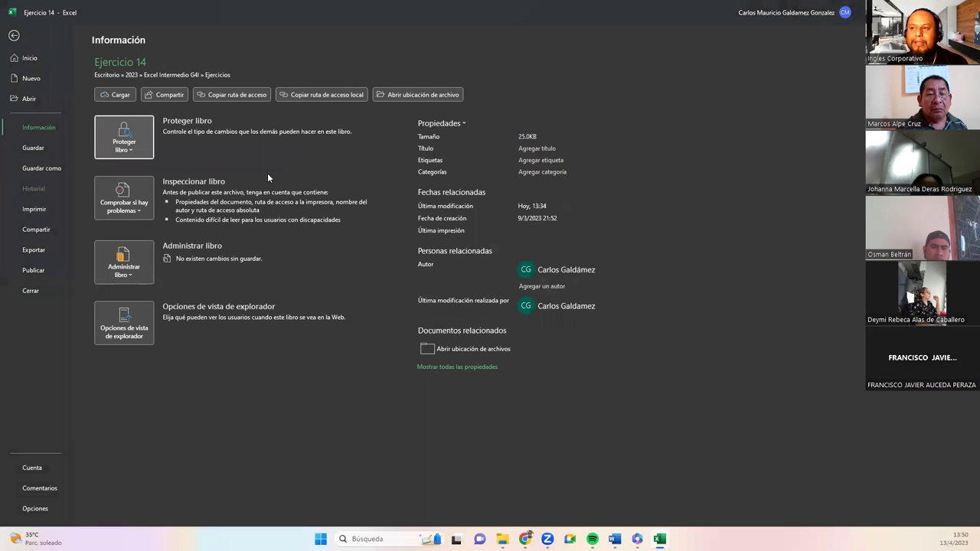
Save the unencrypted workbook and switch back to the Ejercicios folder.
{"action": "left_click", "coordinate": [30, 149]}
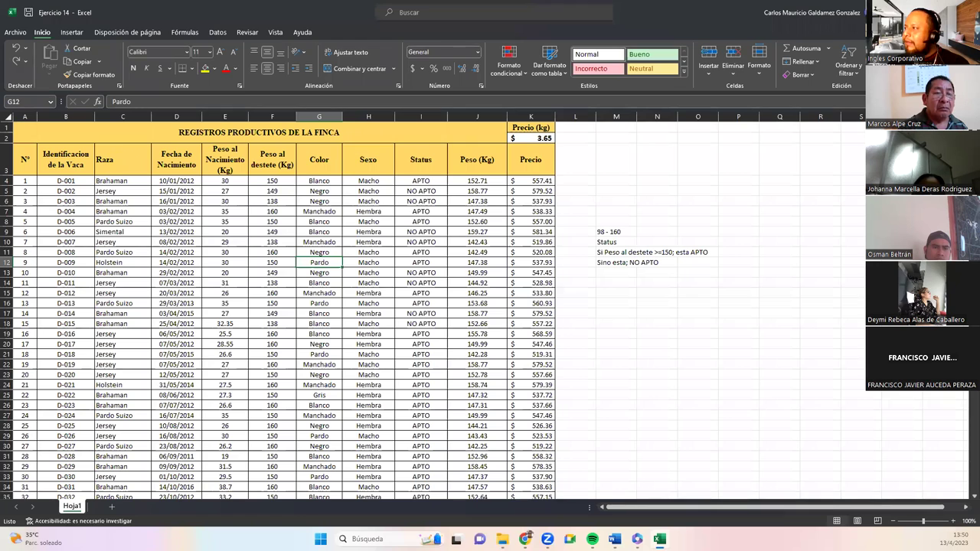
{"action": "key", "text": "alt+Tab"}
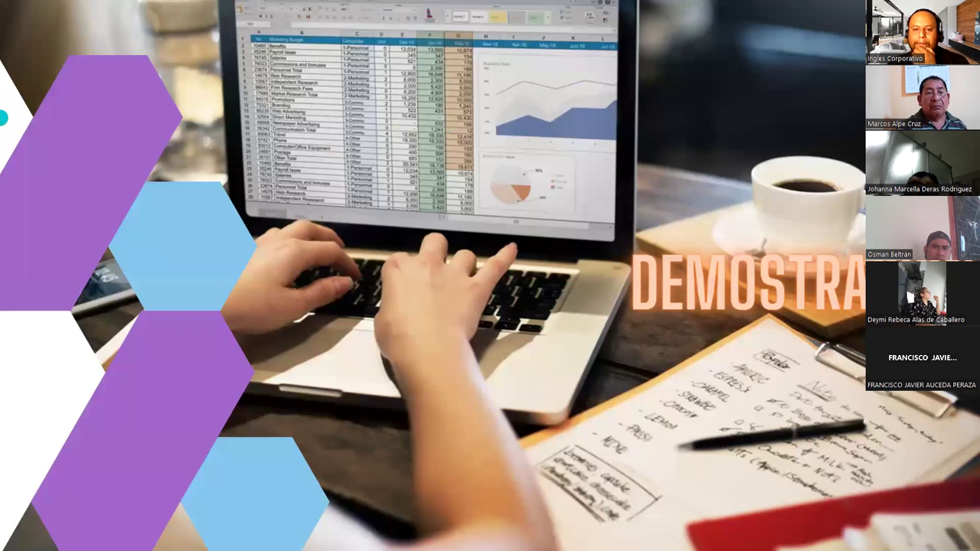
{"action": "key", "text": "alt+Tab"}
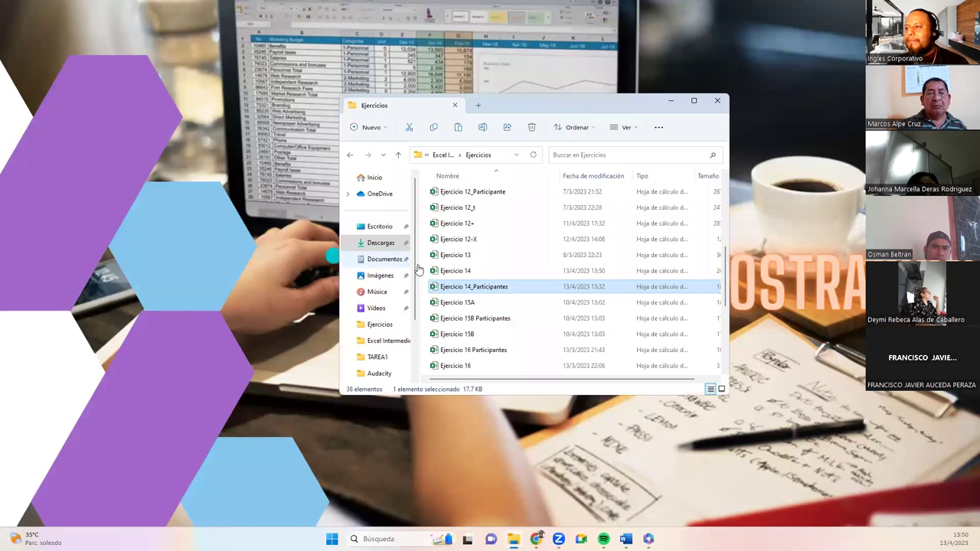
Open the Ejercicio 14 workbook from the Ejercicios folder to test it.
{"action": "double_click", "coordinate": [459, 272]}
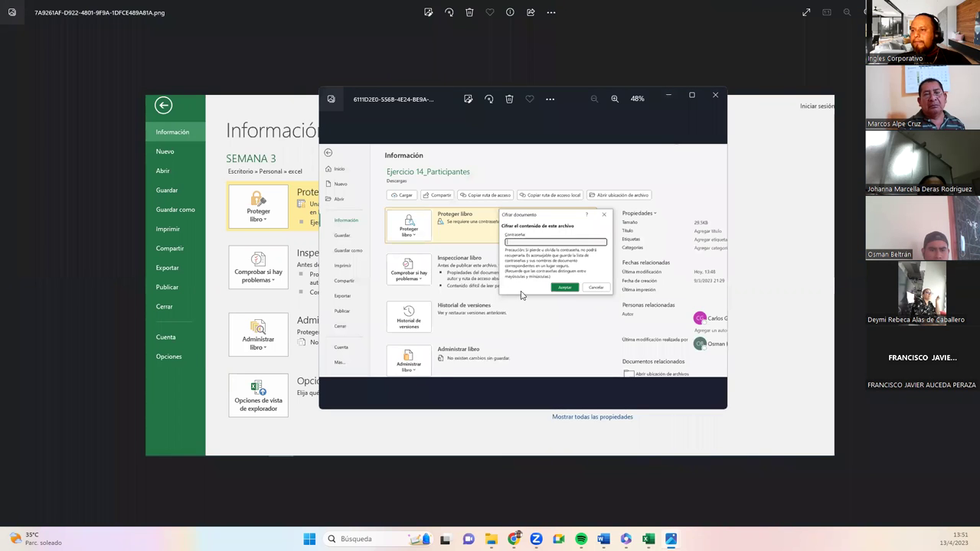
Close both encryption-dialog screenshots in Photos to get back to the Ejercicio 14 sheet.
{"action": "left_click", "coordinate": [713, 97]}
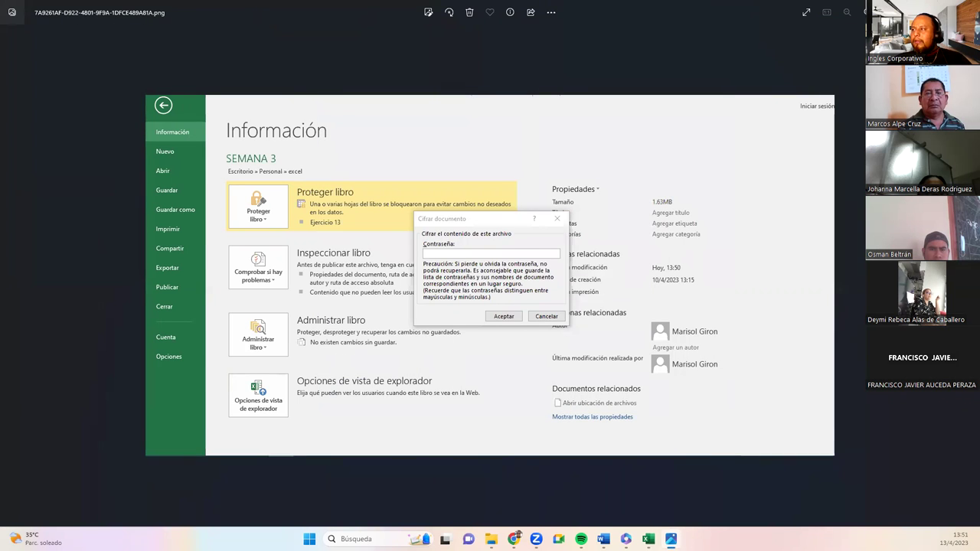
{"action": "key", "text": "alt+F4"}
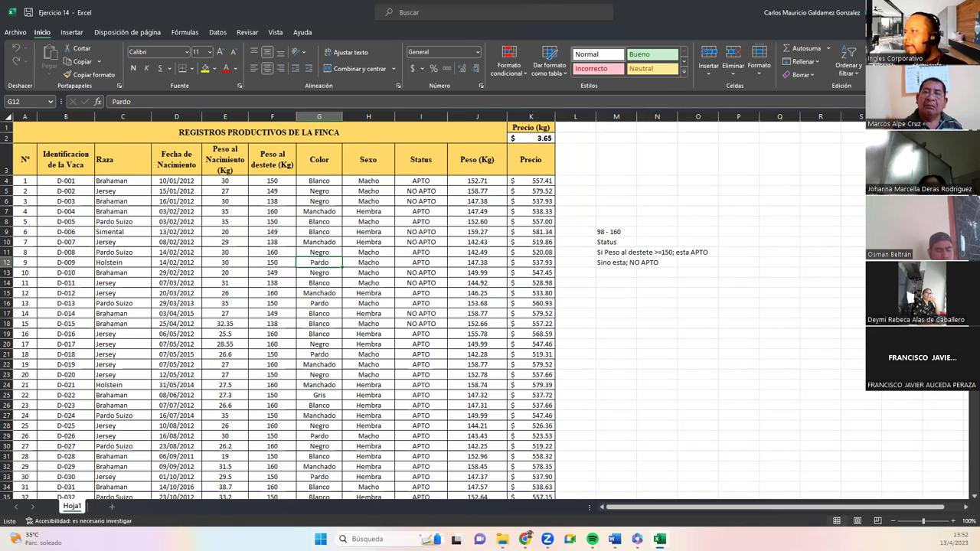
Search Google for 'generador de contraseñas' and open the RoboForm result in a new tab.
{"action": "key", "text": "alt+Tab"}
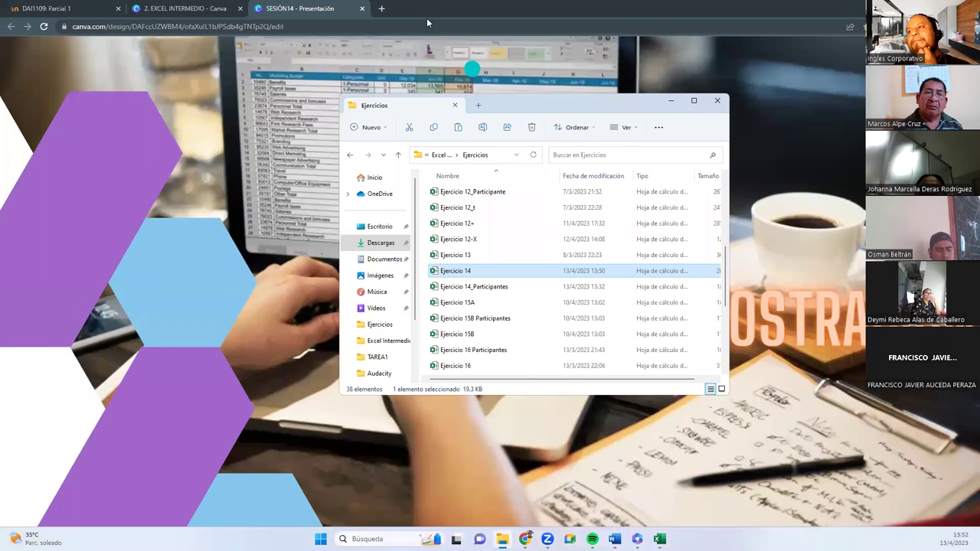
{"action": "key", "text": "Escape"}
{"action": "left_click", "coordinate": [381, 8]}
{"action": "type", "text": "ge"}
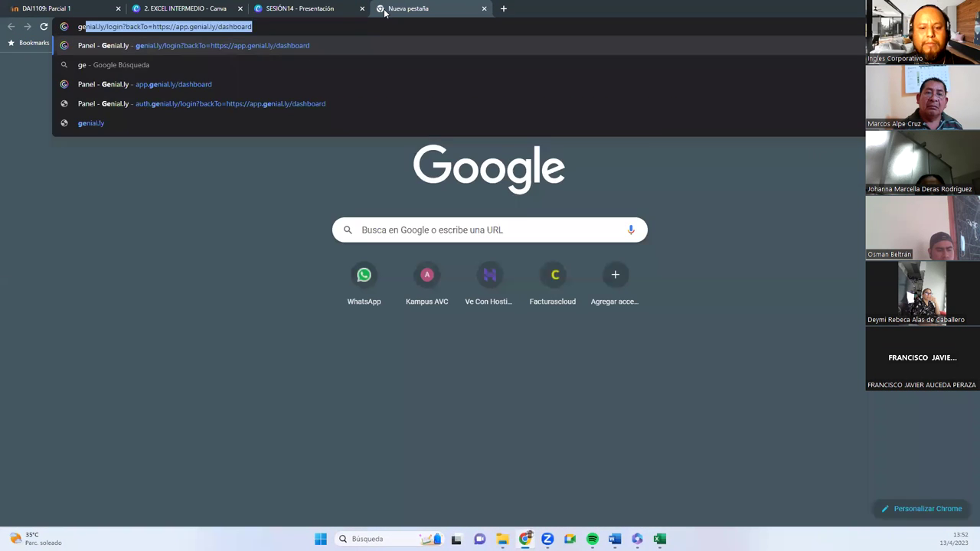
{"action": "type", "text": "nerador de contraseñas"}
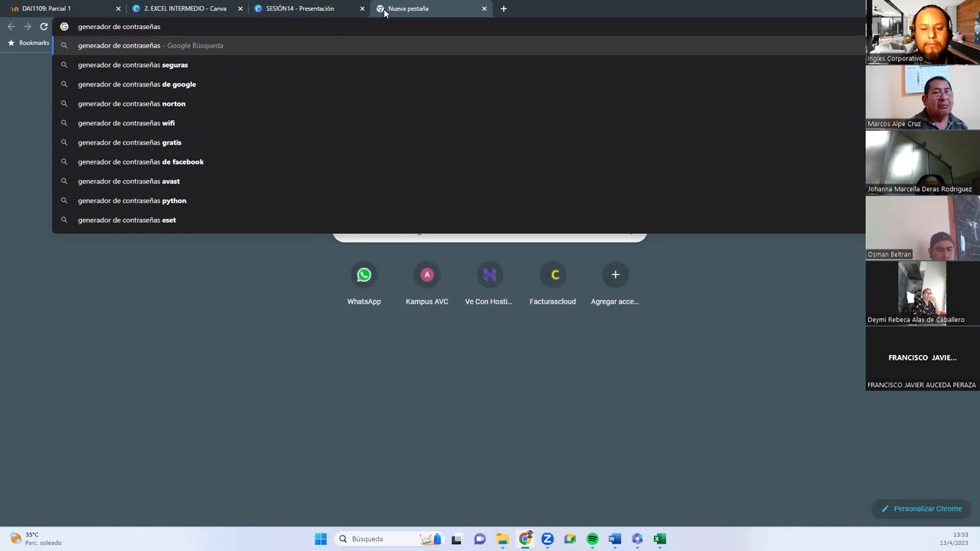
{"action": "key", "text": "Return"}
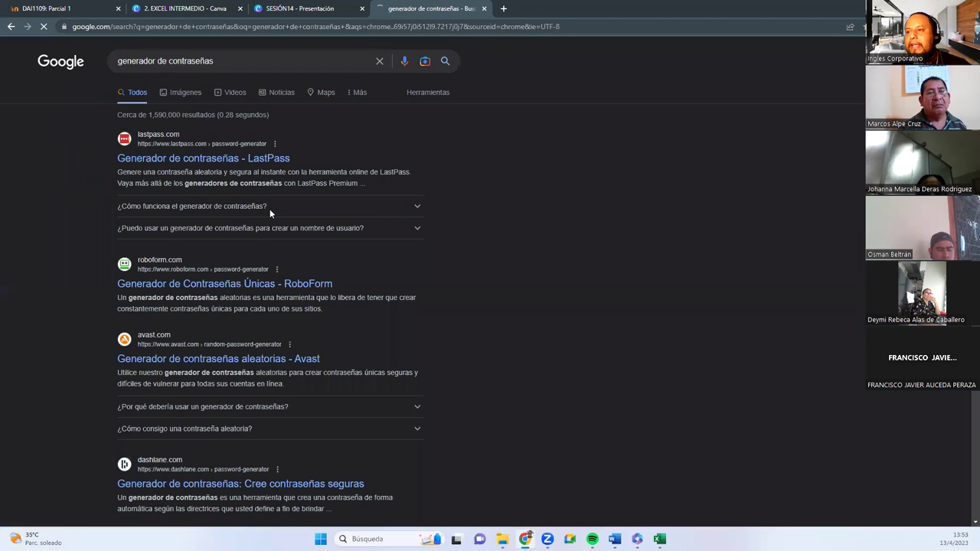
{"action": "right_click", "coordinate": [178, 288]}
{"action": "left_click", "coordinate": [222, 293]}
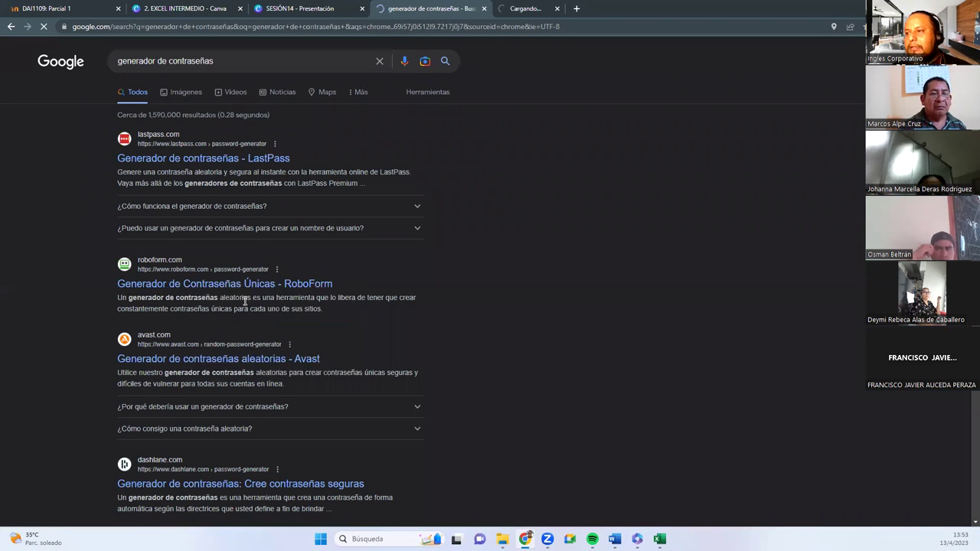
{"action": "left_click", "coordinate": [525, 9]}
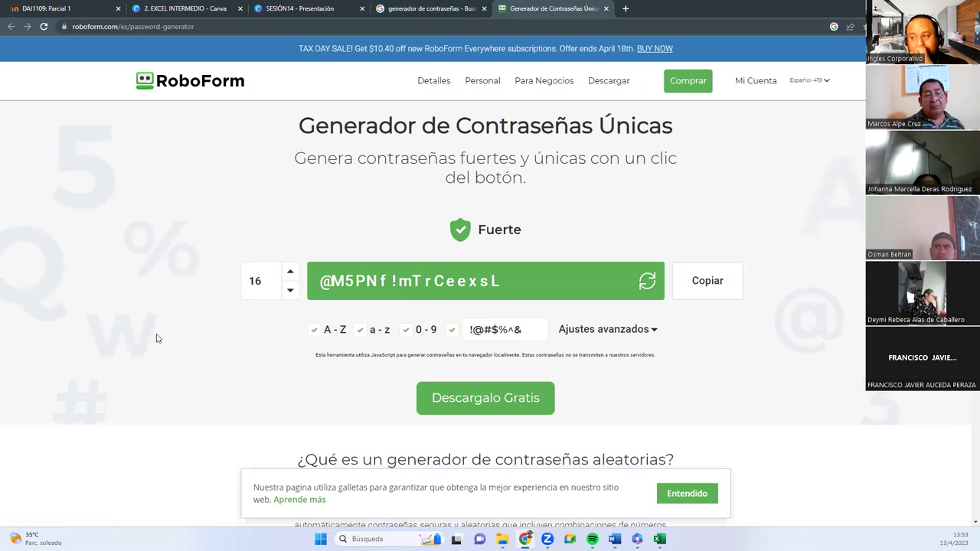
Restrict RoboForm's allowed symbols to @#$%& and regenerate a 16-character password.
{"action": "left_click", "coordinate": [313, 331]}
{"action": "left_click", "coordinate": [313, 337]}
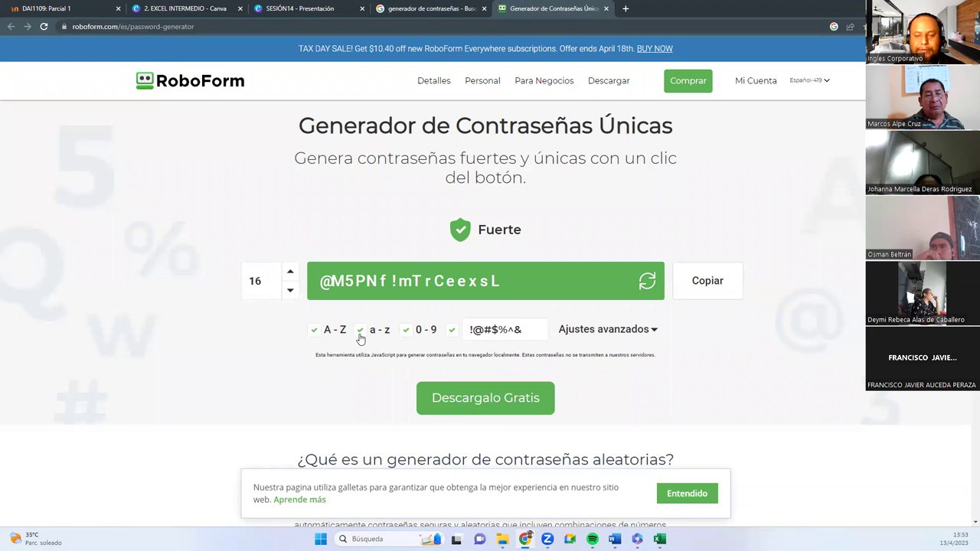
{"action": "left_click_drag", "start_coordinate": [361, 340], "coordinate": [373, 337]}
{"action": "double_click", "coordinate": [419, 331]}
{"action": "left_click", "coordinate": [453, 335]}
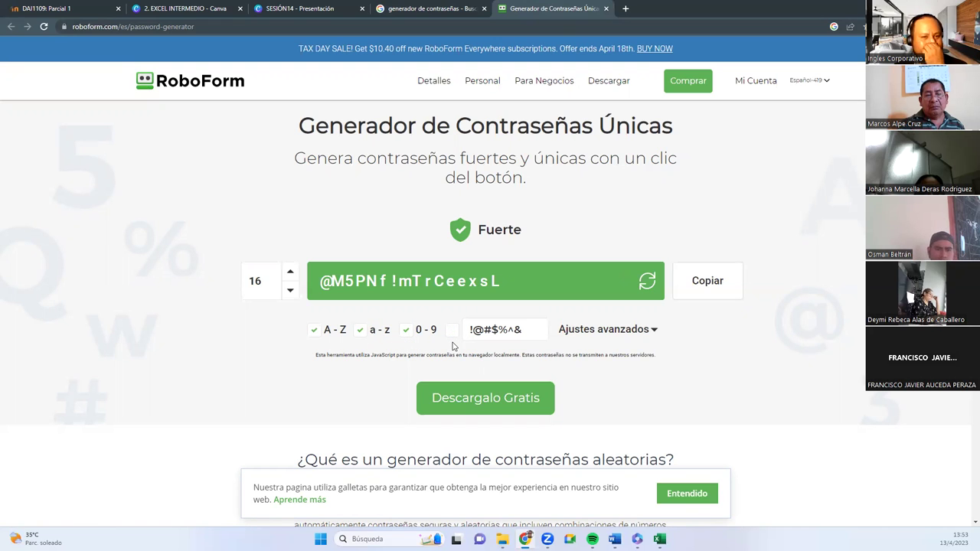
{"action": "left_click", "coordinate": [451, 335]}
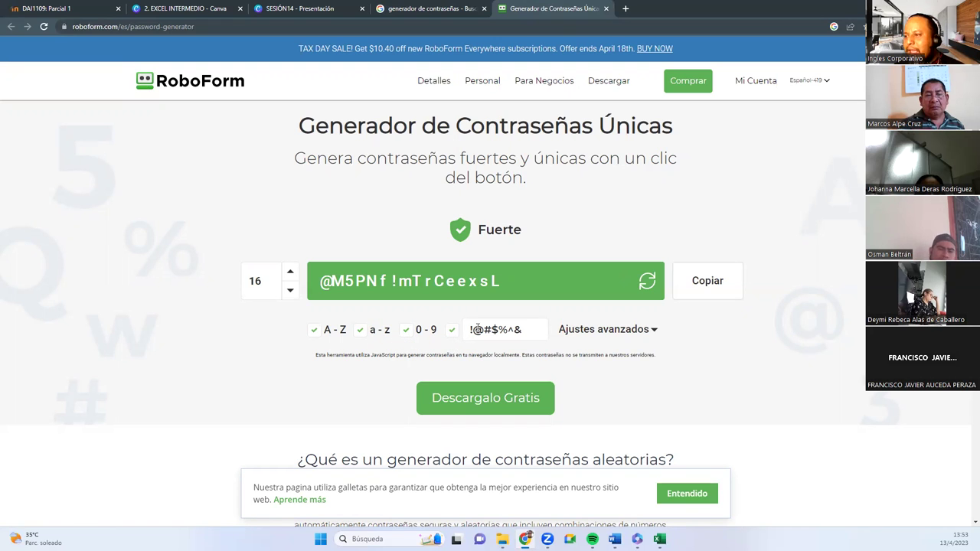
{"action": "left_click", "coordinate": [473, 338]}
{"action": "key", "text": "BackSpace"}
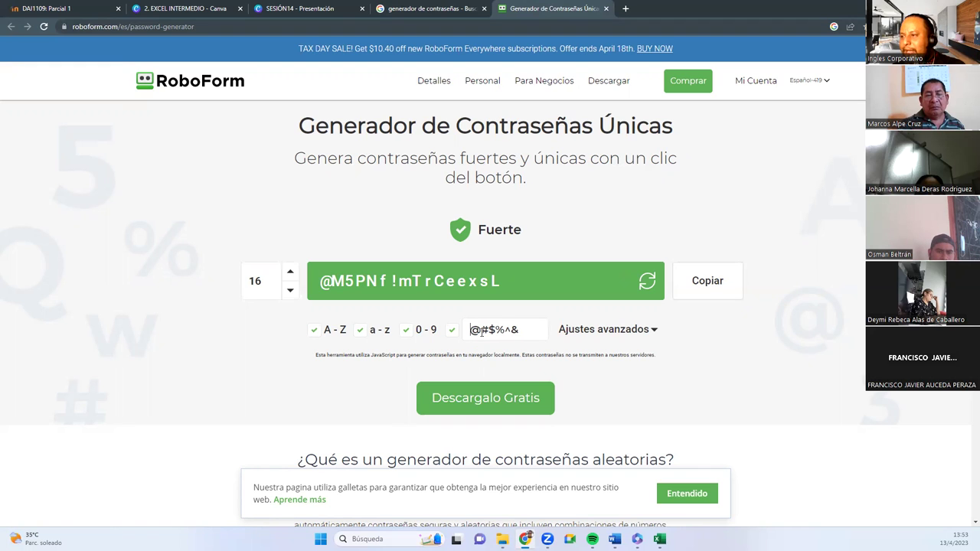
{"action": "left_click_drag", "start_coordinate": [505, 330], "coordinate": [524, 331]}
{"action": "key", "text": "BackSpace"}
{"action": "type", "text": "&"}
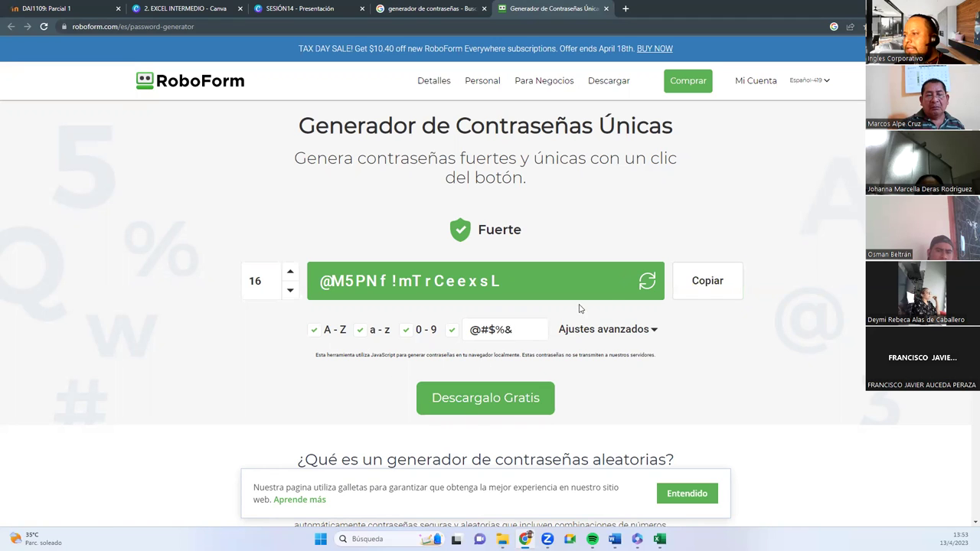
{"action": "left_click", "coordinate": [646, 284]}
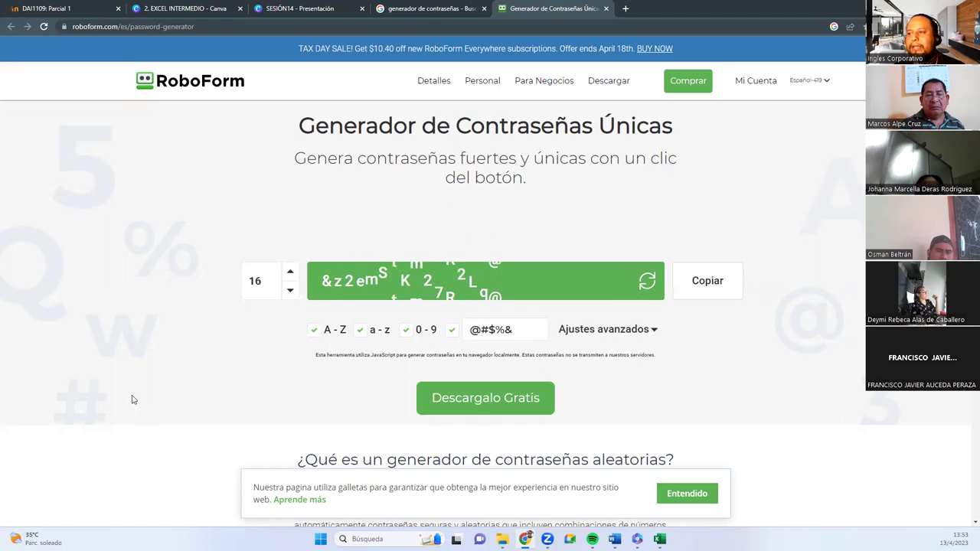
Copy the generated password and paste it into the address bar and a new browser tab.
{"action": "left_click_drag", "start_coordinate": [325, 282], "coordinate": [506, 282]}
{"action": "left_click", "coordinate": [515, 283]}
{"action": "left_click_drag", "start_coordinate": [495, 282], "coordinate": [320, 282]}
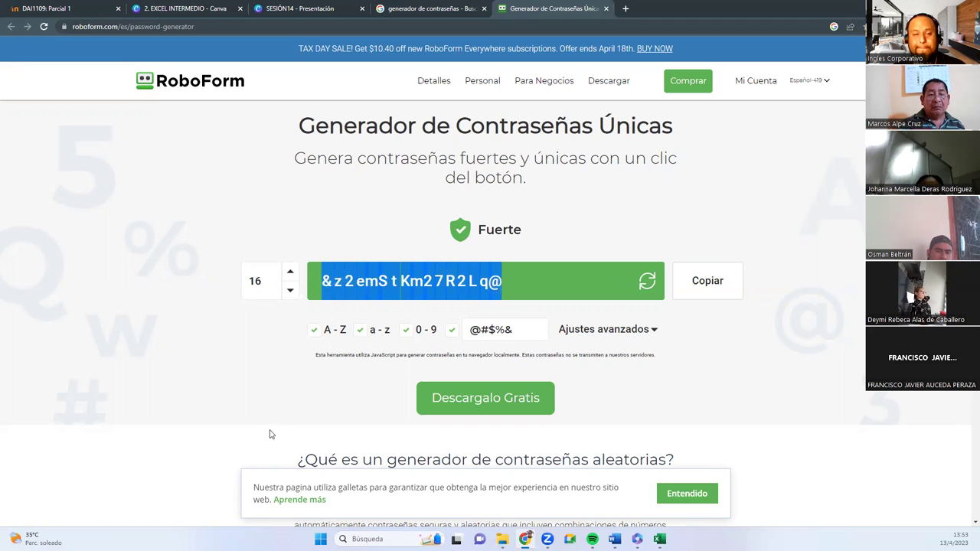
{"action": "left_click", "coordinate": [481, 26]}
{"action": "left_click", "coordinate": [482, 29]}
{"action": "key", "text": "ctrl+v"}
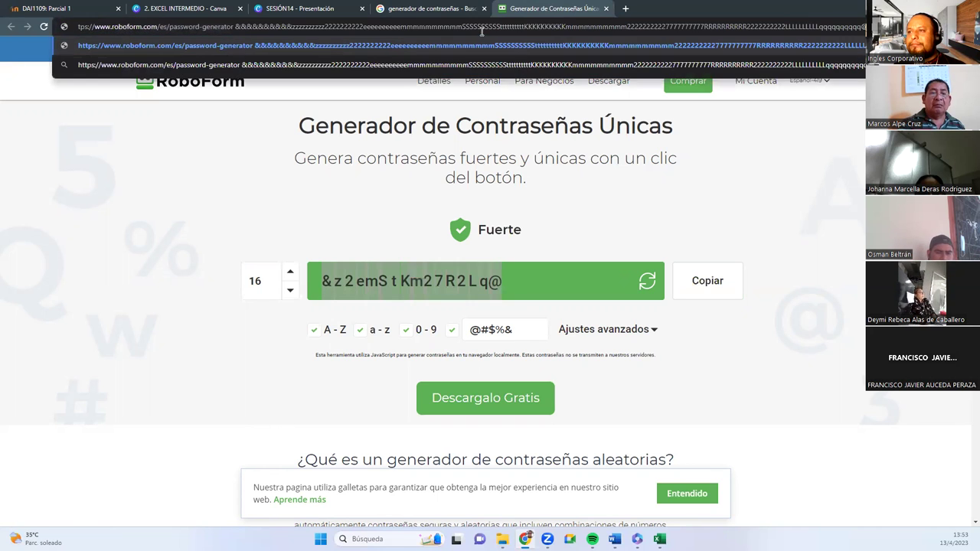
{"action": "left_click", "coordinate": [626, 9]}
{"action": "key", "text": "ctrl+v"}
{"action": "key", "text": "Escape"}
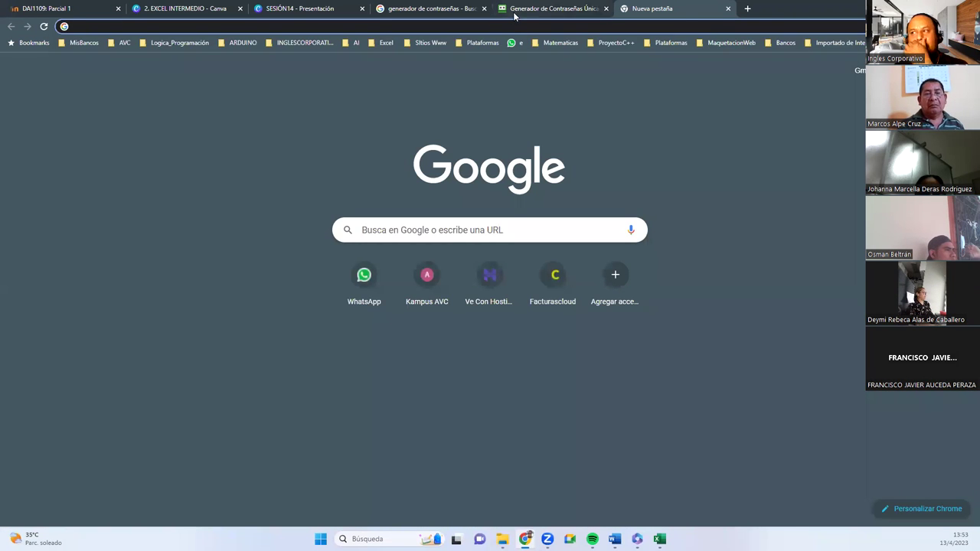